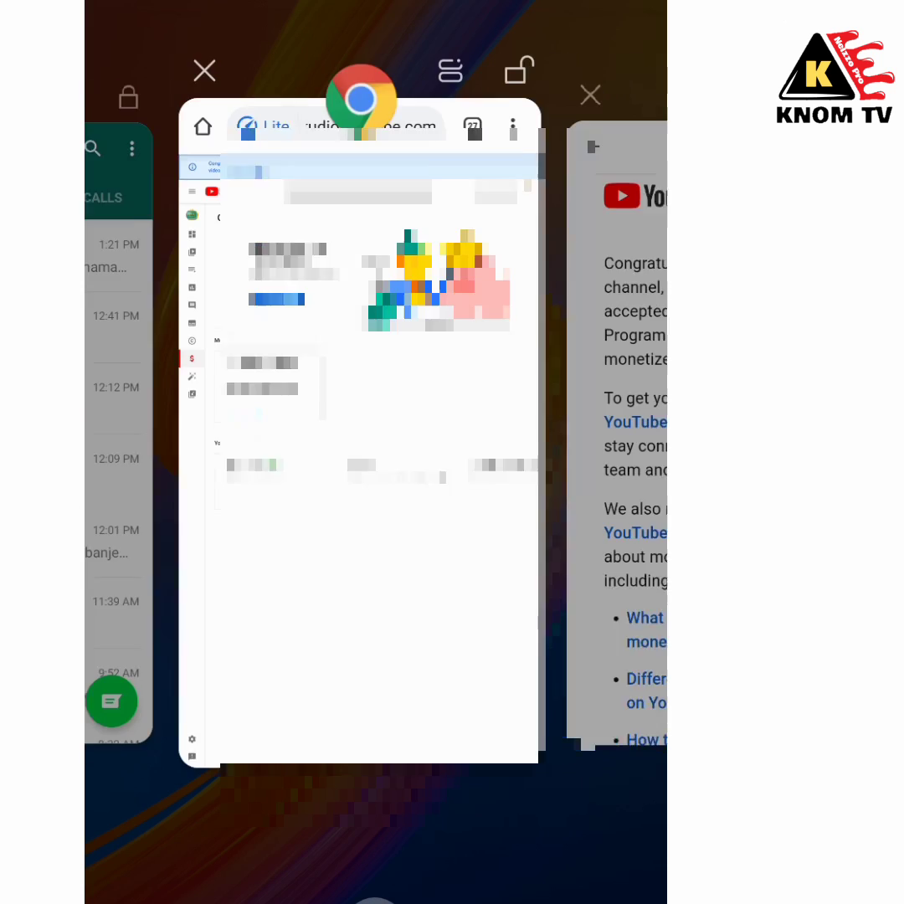
Switch to YouTube Studio in Chrome and open the channel's content list from the Channel monetization page
left_click(376, 435)
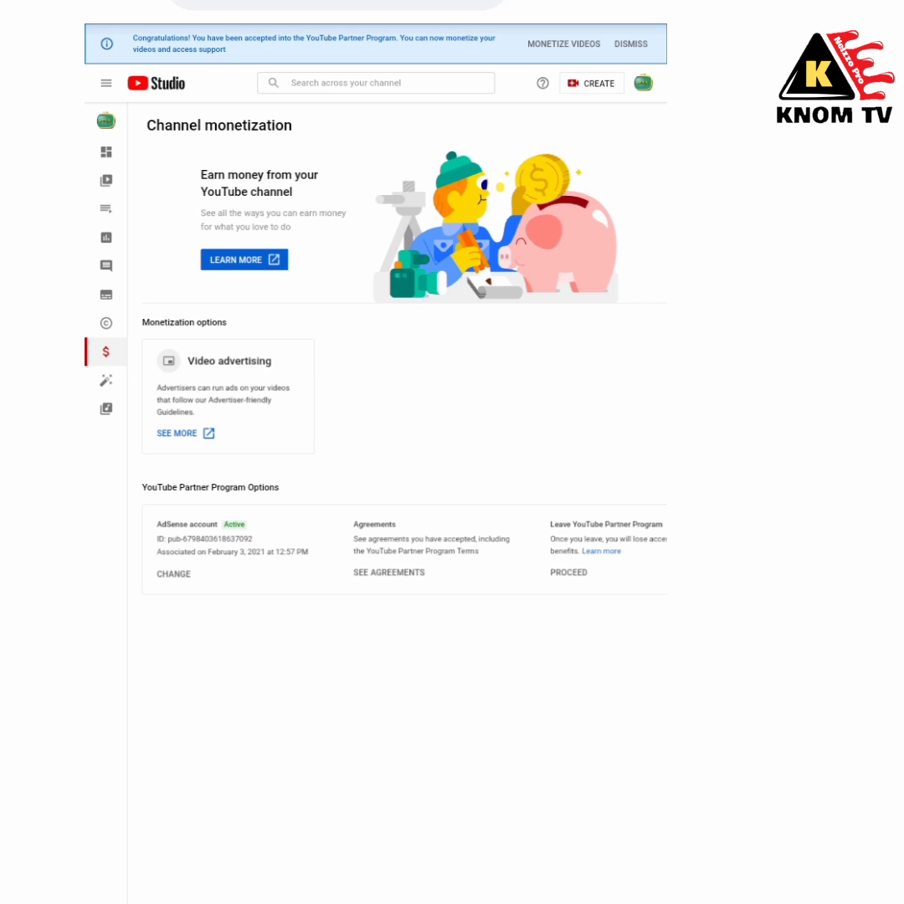
scroll(382, 193, "up", 5)
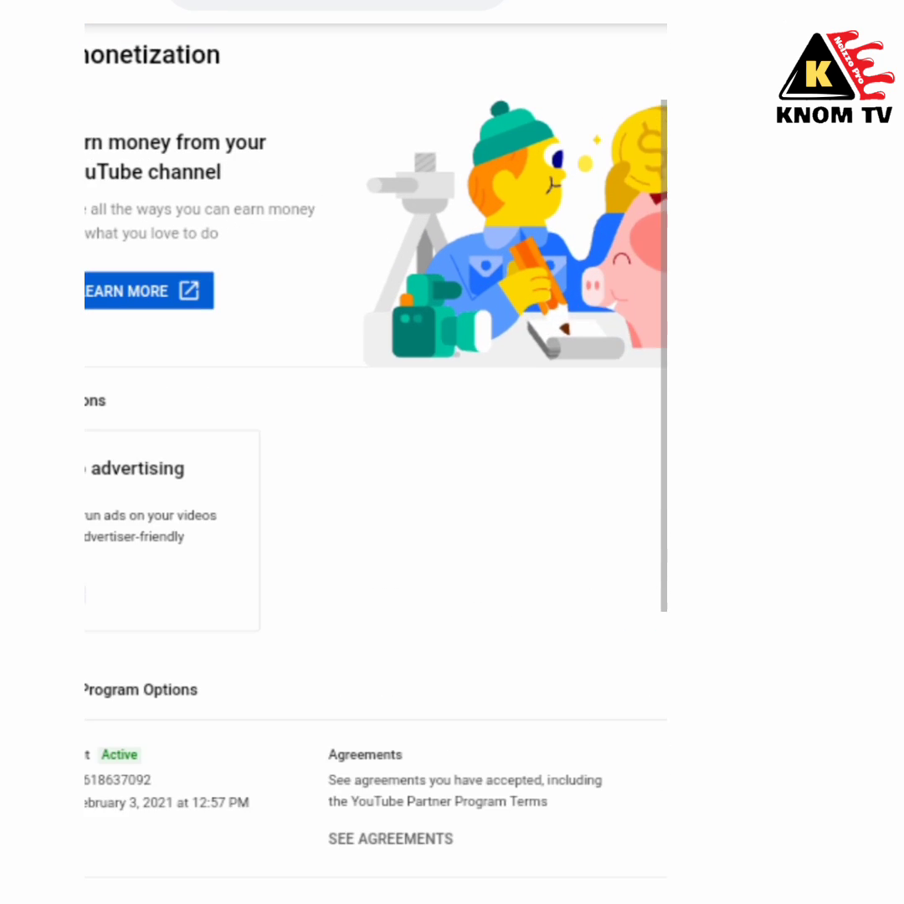
scroll(377, 335, "down", 5)
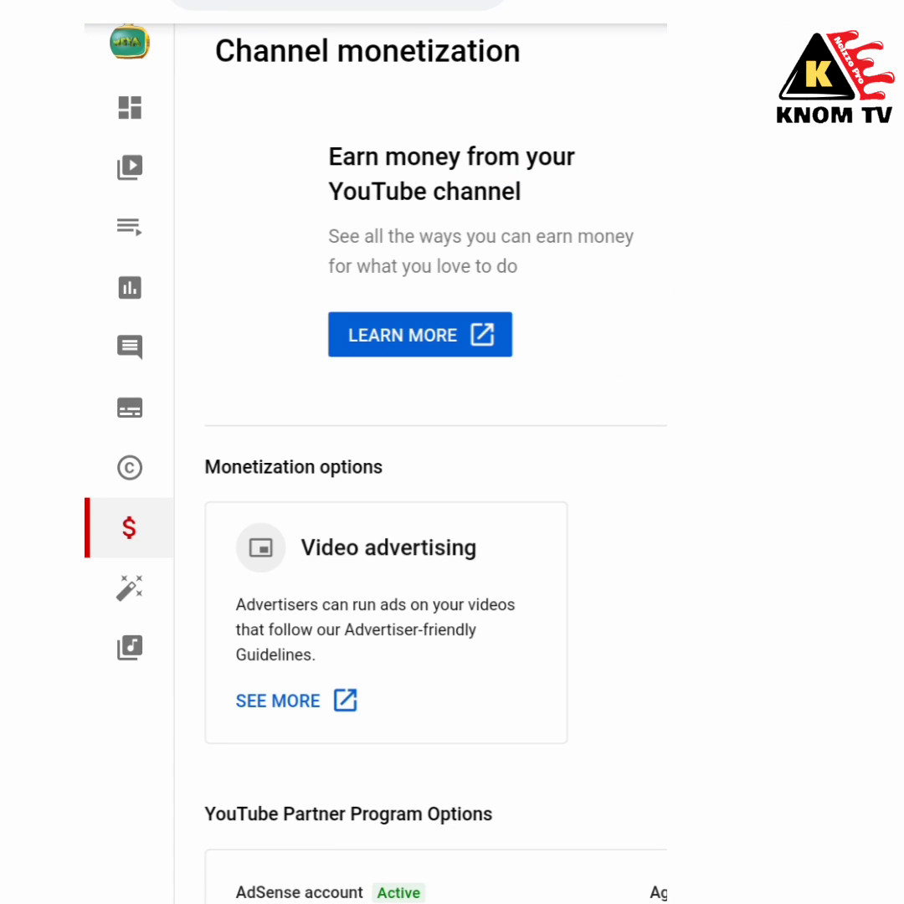
left_click(129, 166)
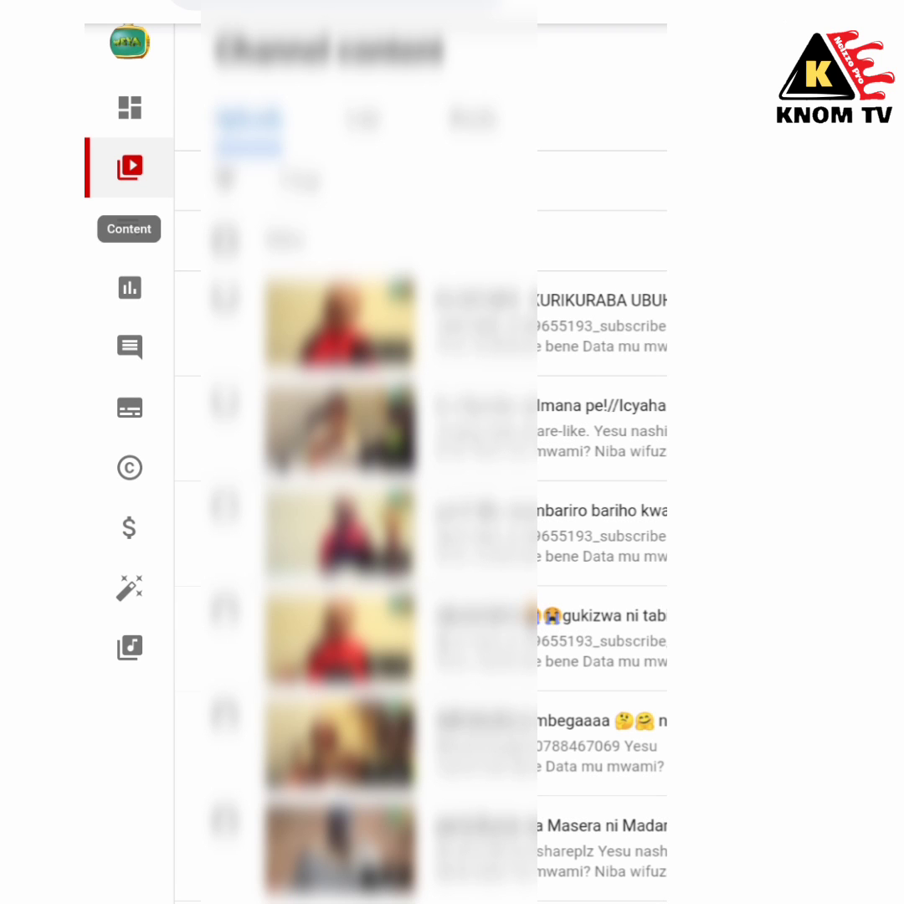
Open the monetization settings of the first video in the channel content list
scroll(377, 452, "down", 7)
scroll(377, 453, "up", 5)
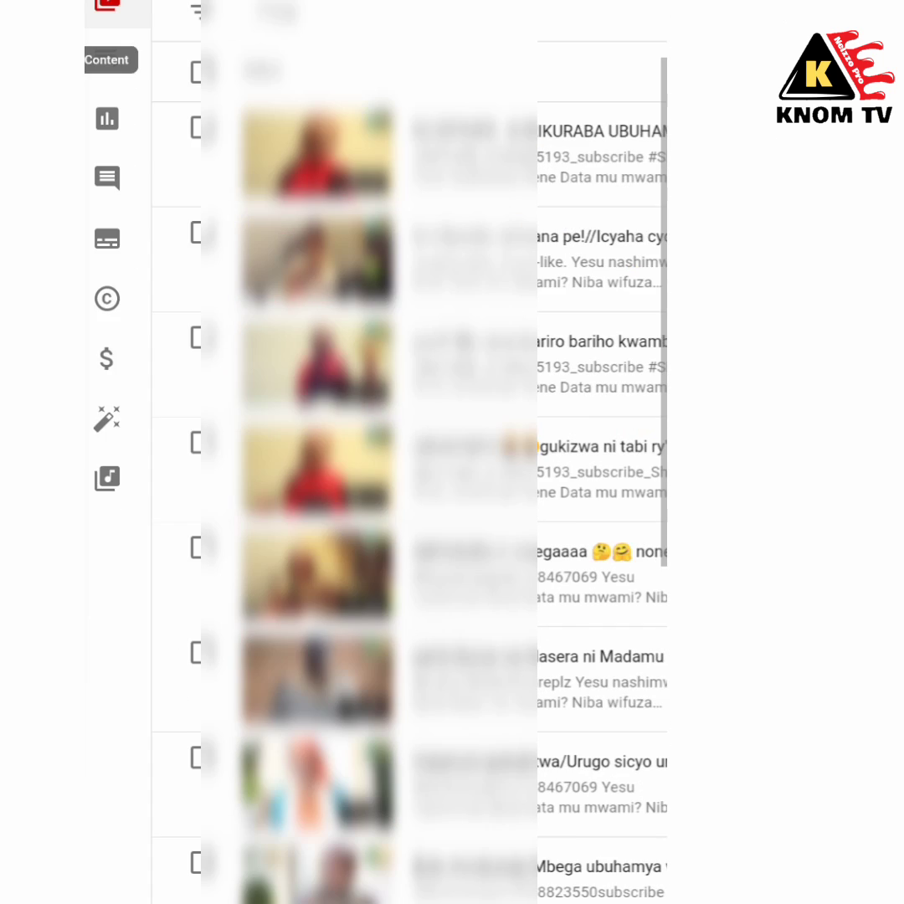
scroll(377, 452, "up", 4)
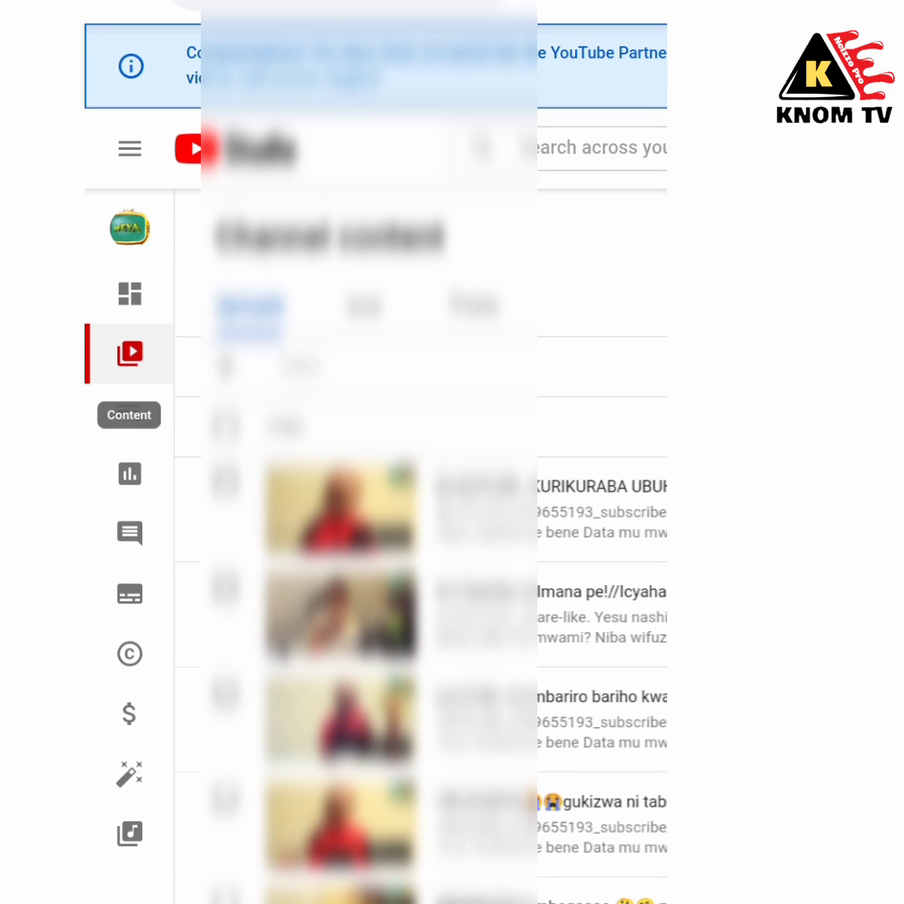
left_click(578, 487)
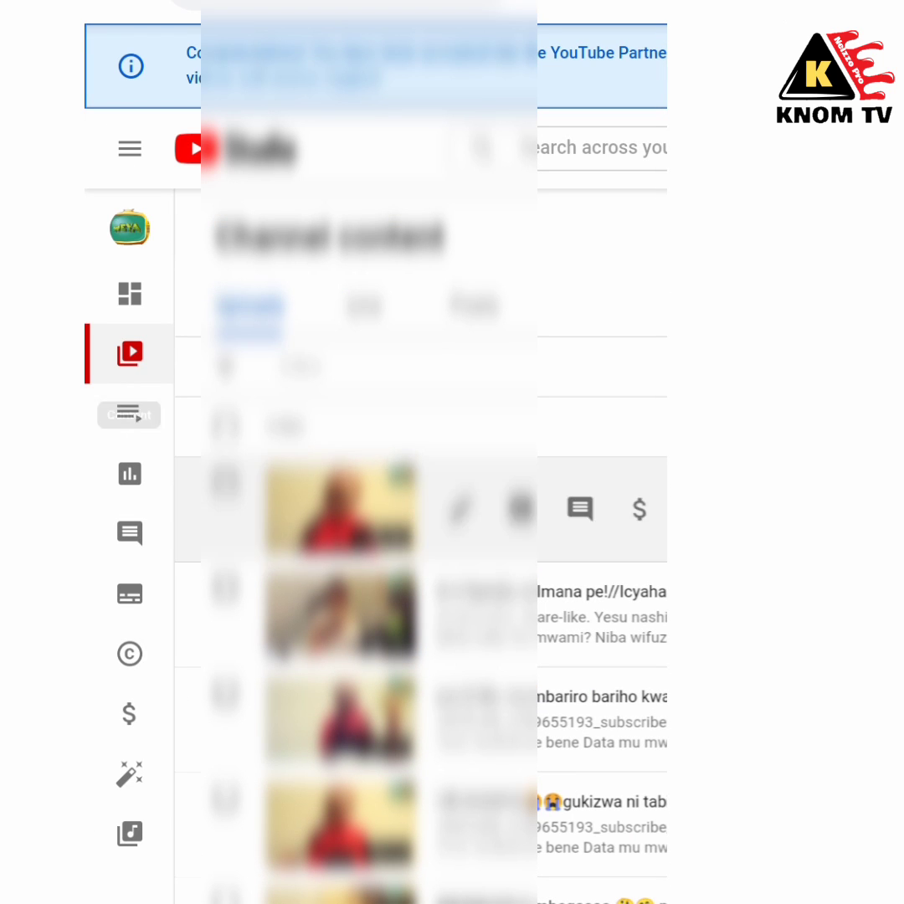
left_click(639, 509)
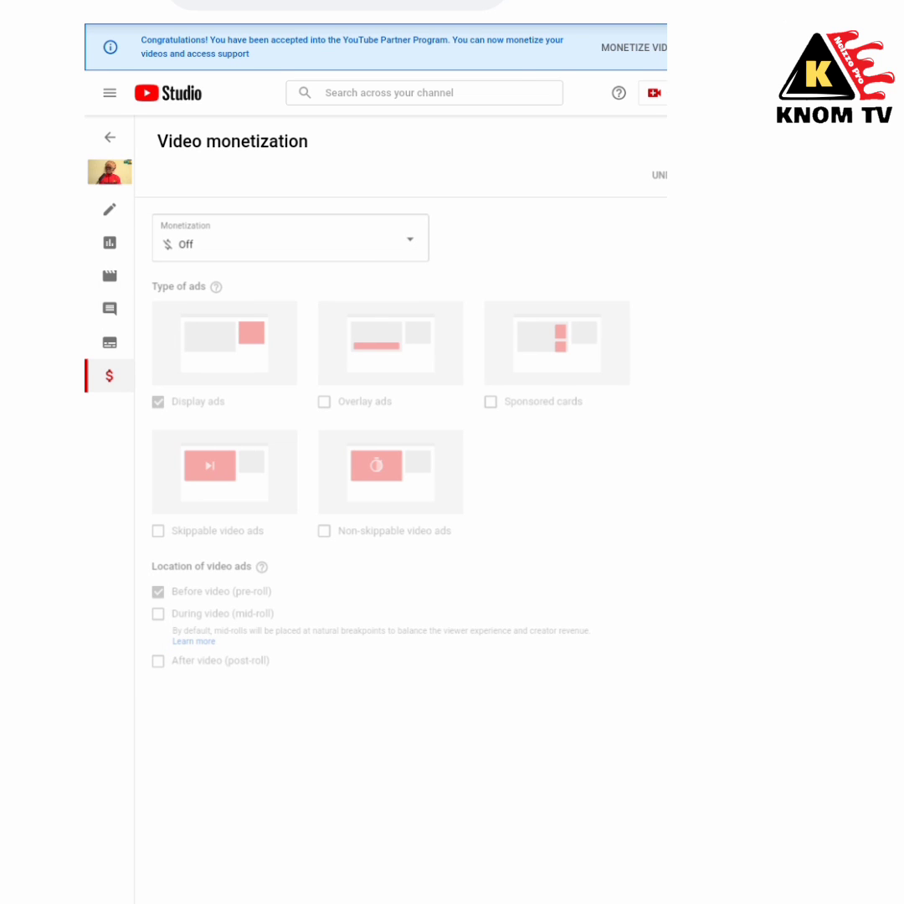
Set the video's monetization to On
left_click(291, 240)
left_click(178, 145)
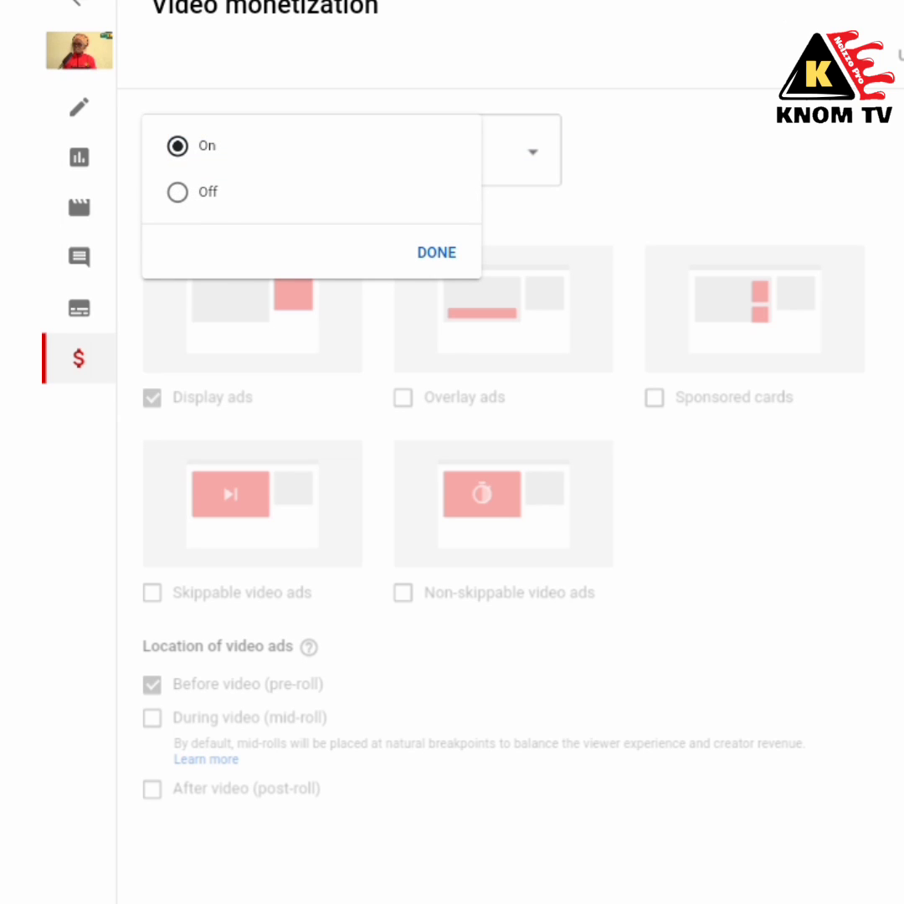
left_click(436, 252)
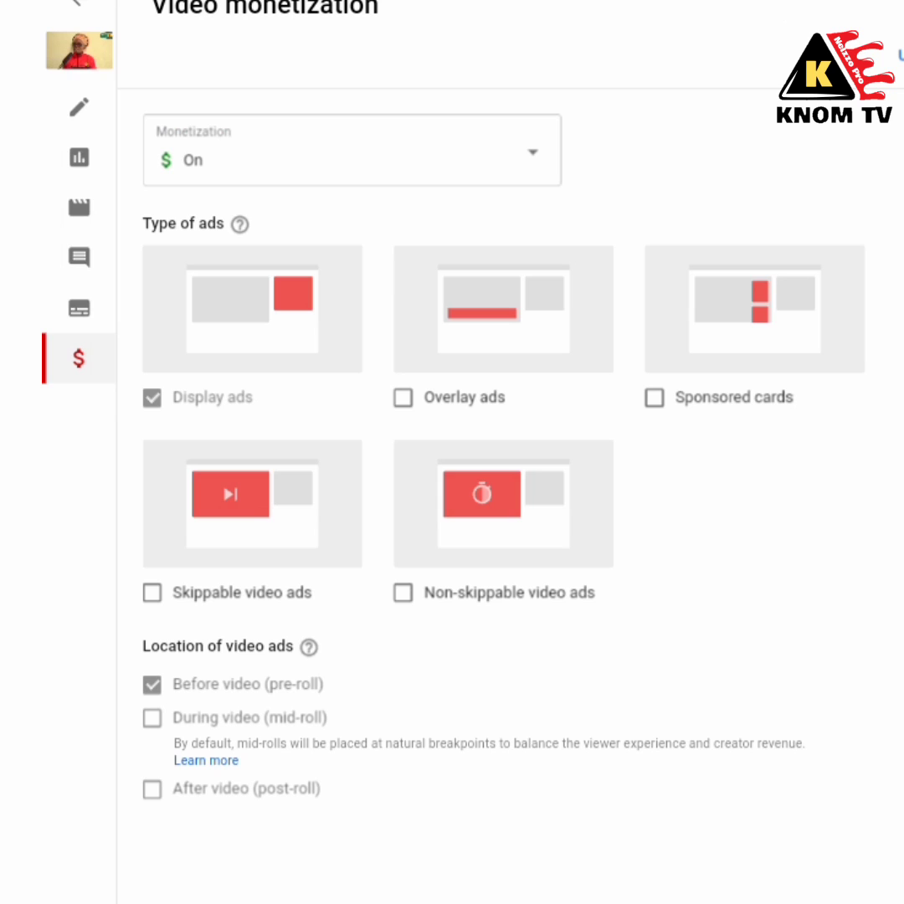
Enable overlay ads, sponsored cards, skippable and non-skippable video ads, and place video ads during (mid-roll) and after (post-roll) the video
left_click(403, 398)
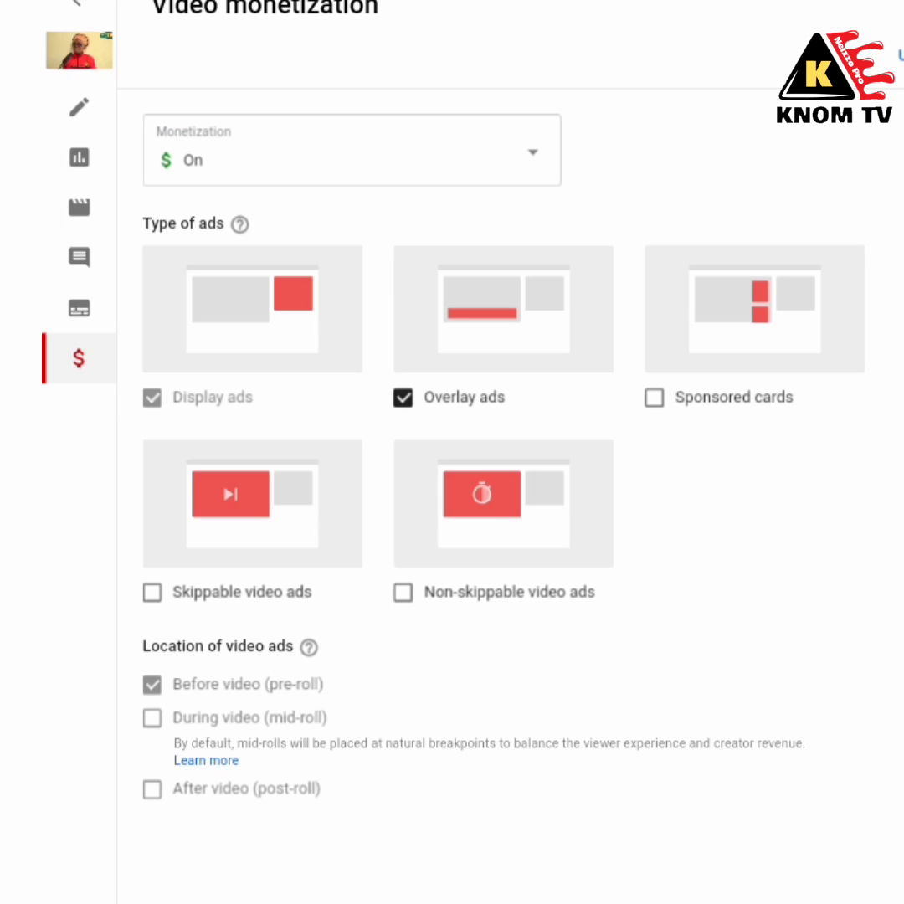
left_click(654, 397)
left_click(152, 593)
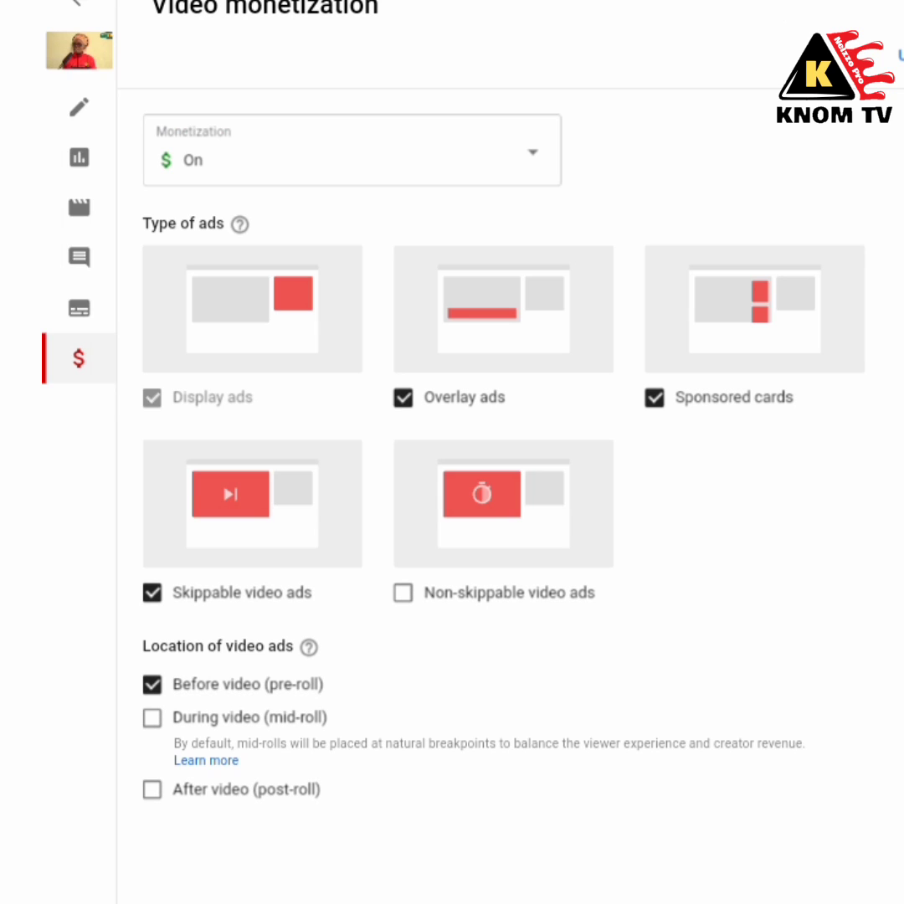
left_click(403, 593)
left_click(151, 717)
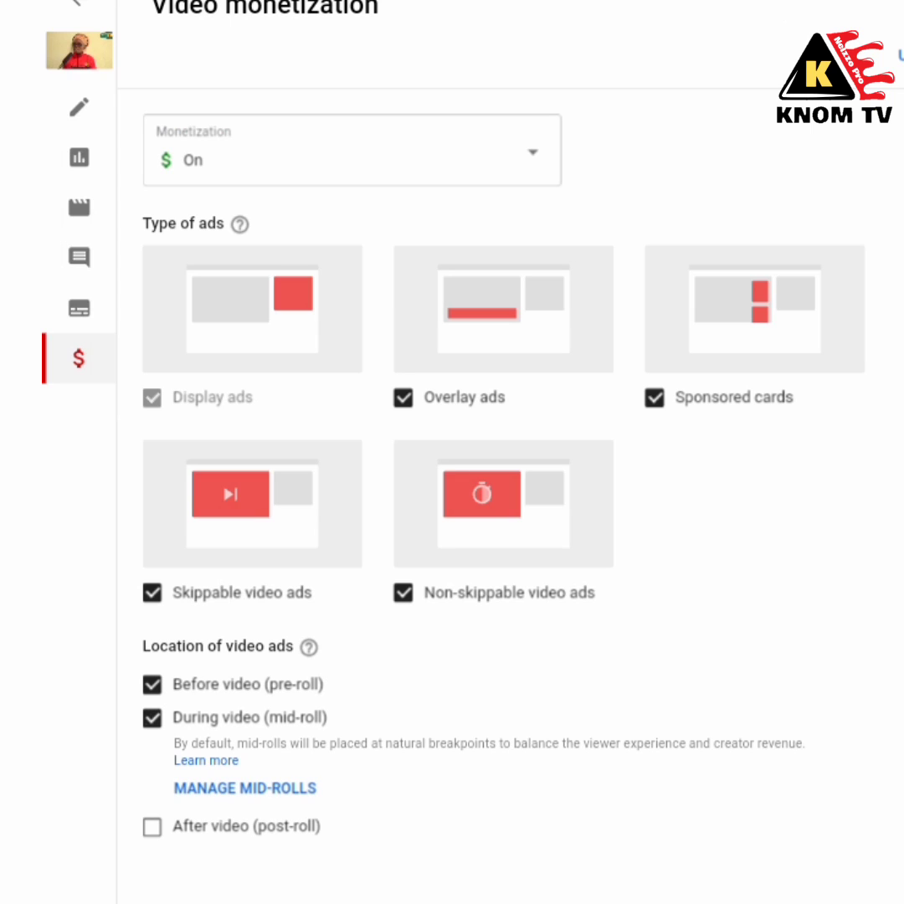
left_click(152, 827)
Manage the mid-rolls and add ad breaks at about 0:01:33, 0:05:39 and 0:10:29 on the timeline
left_click(245, 788)
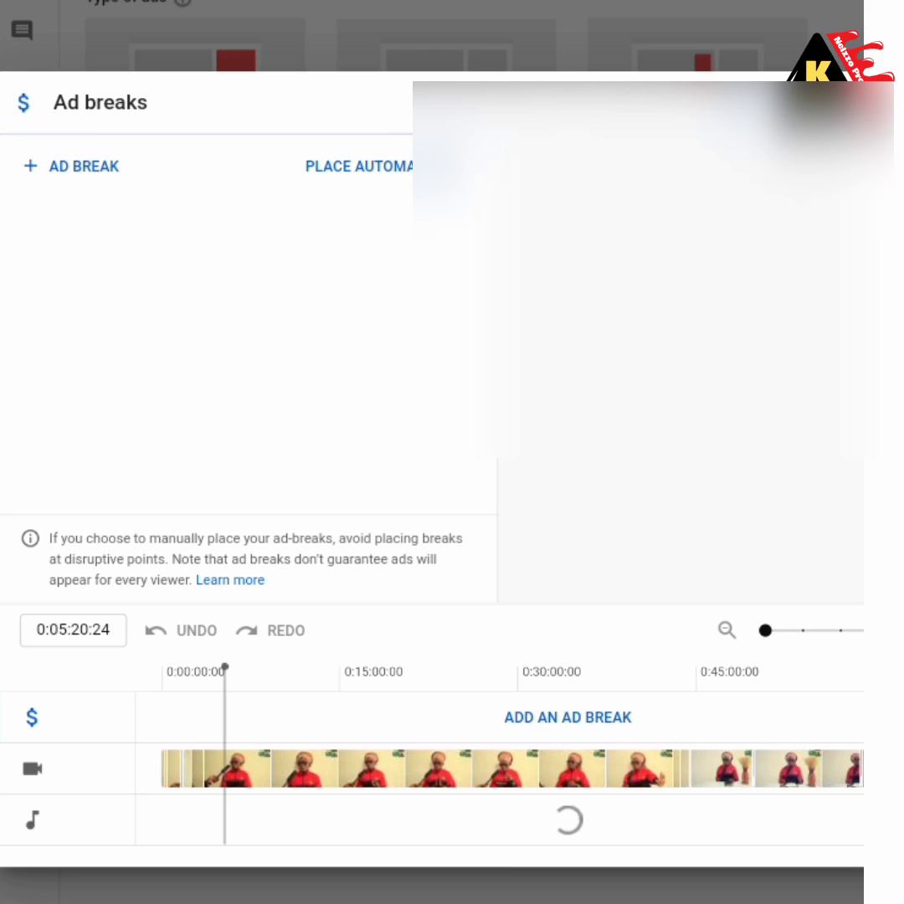
left_click(195, 673)
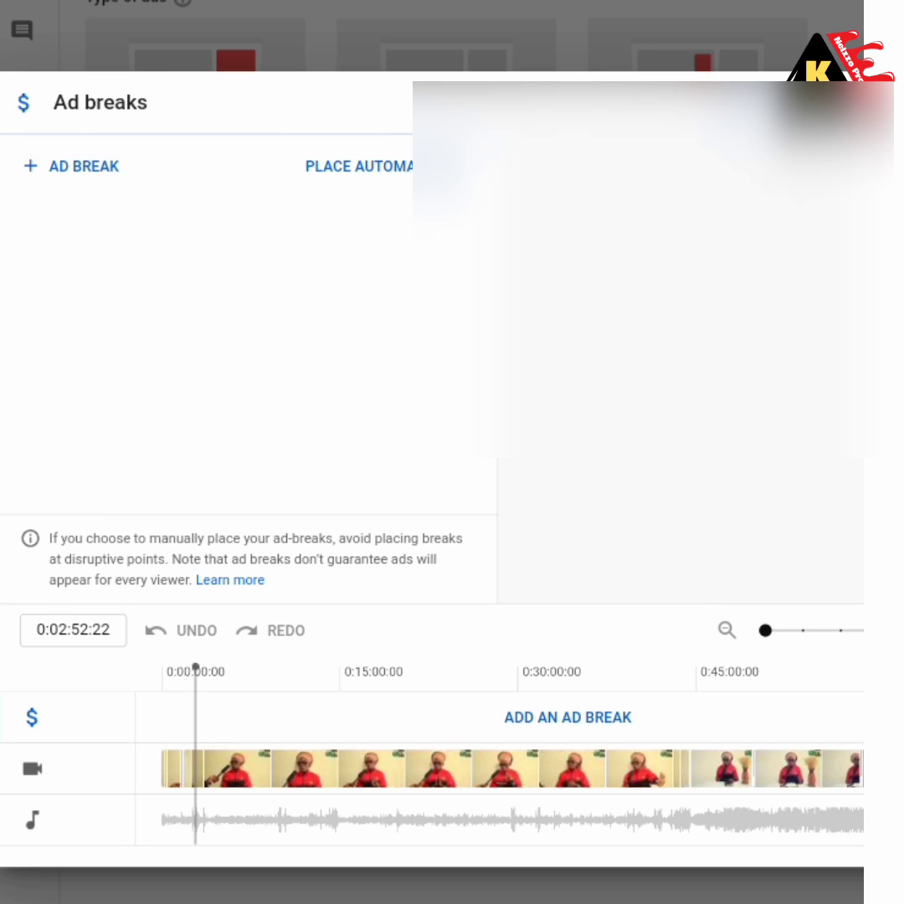
left_click_drag(195, 667, 180, 668)
left_click(74, 165)
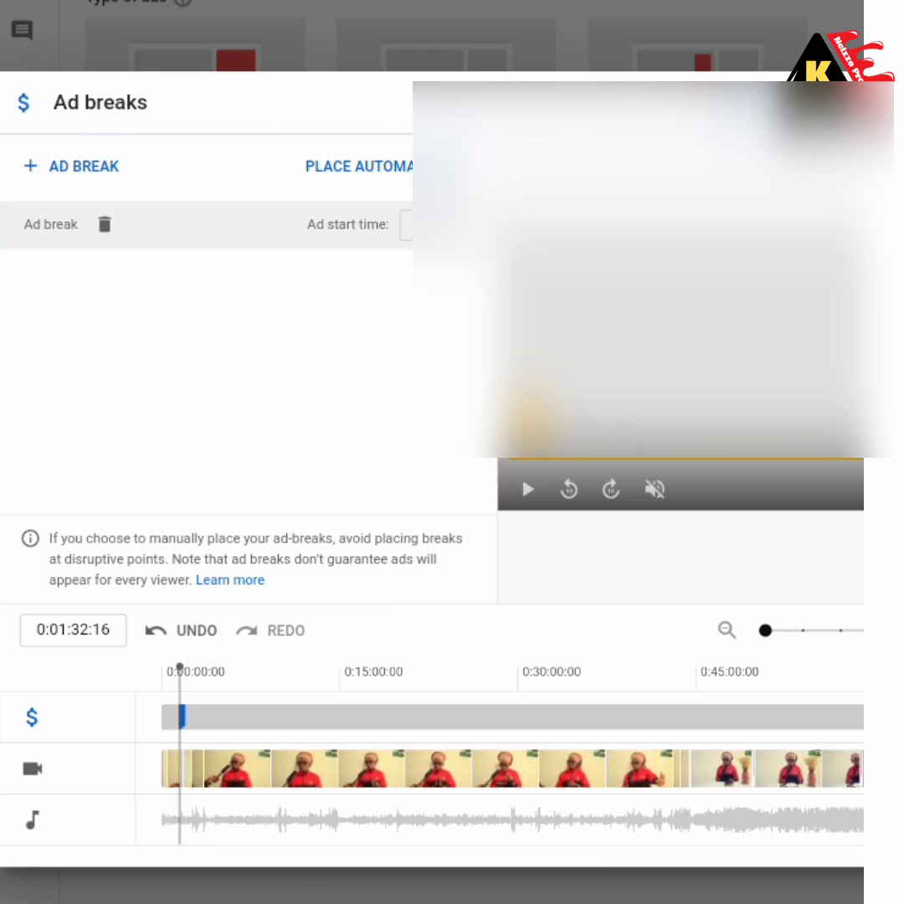
left_click_drag(180, 667, 228, 668)
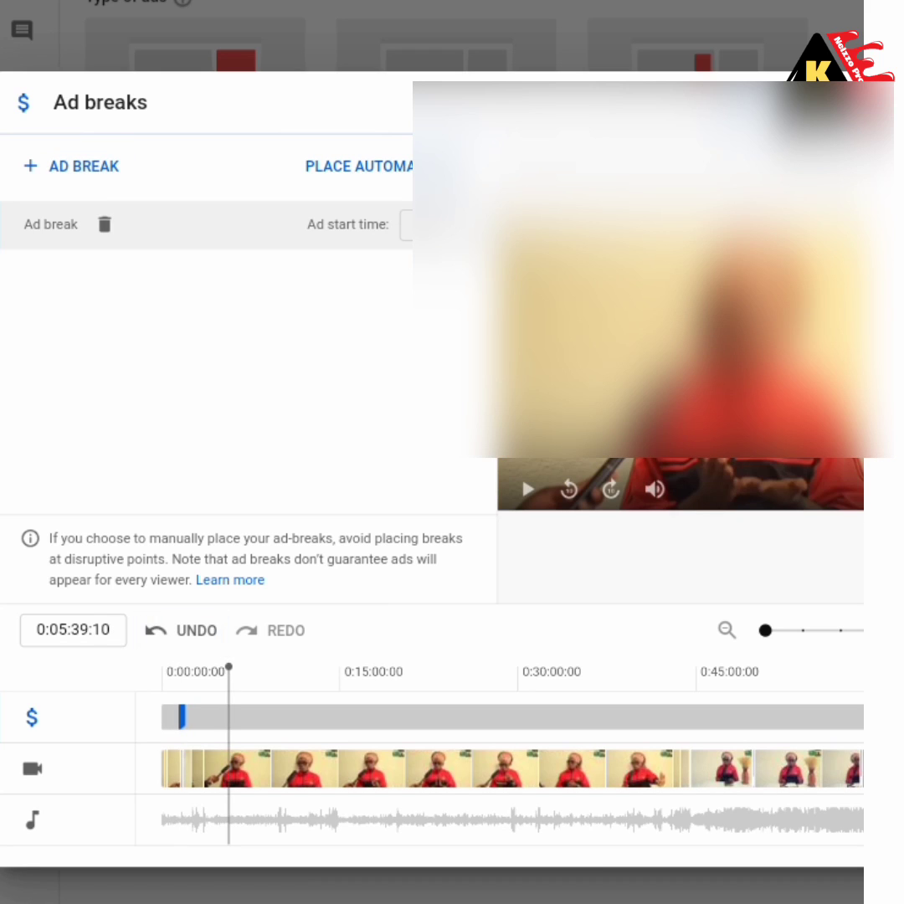
left_click(74, 165)
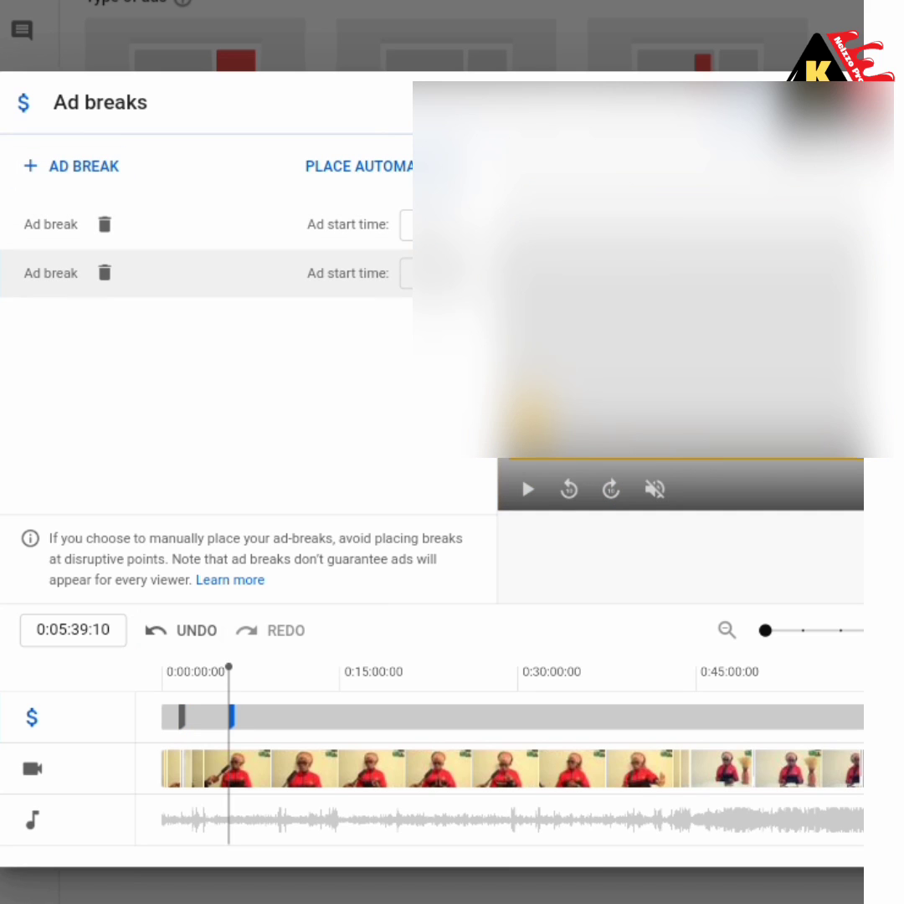
left_click_drag(229, 668, 286, 668)
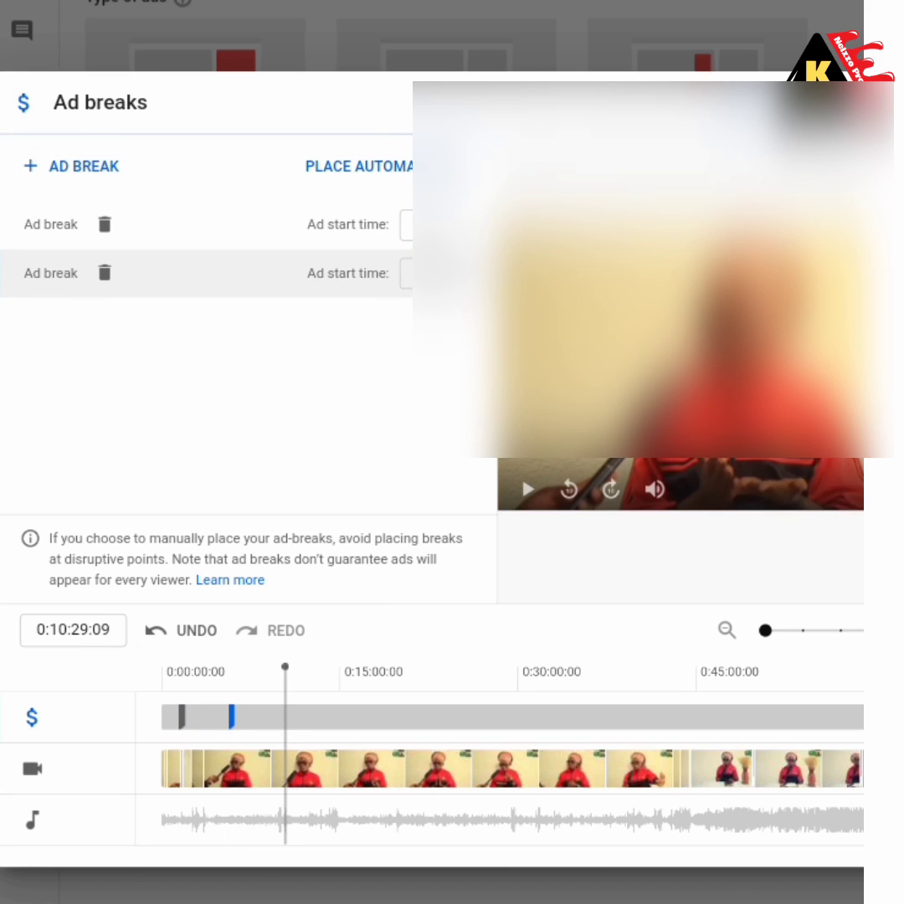
left_click(80, 163)
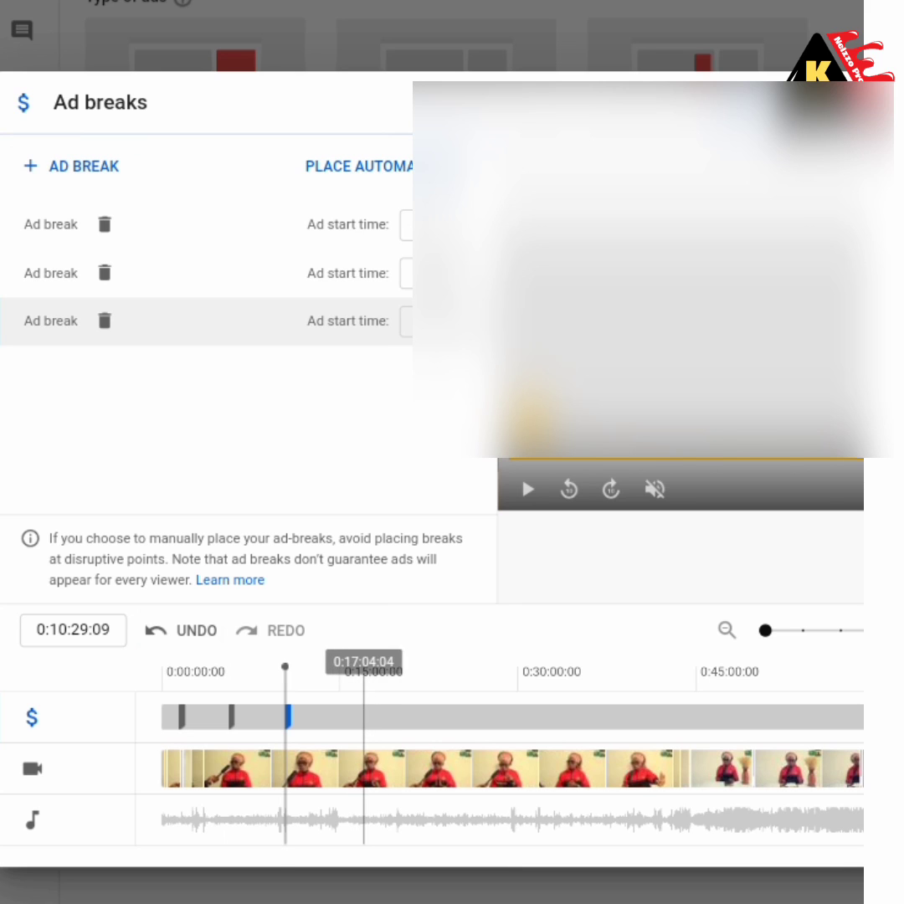
Add three more ad breaks at about 0:17:10, 0:13:41 and 0:08:01 on the timeline
left_click(364, 670)
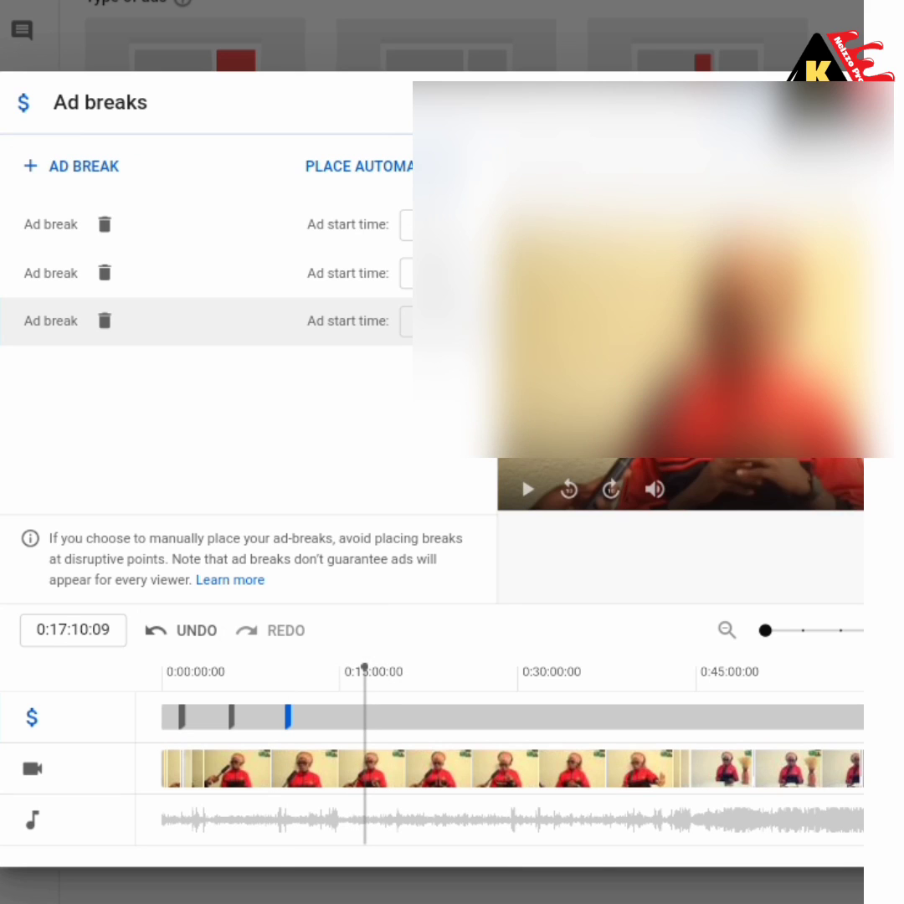
left_click(84, 165)
left_click_drag(365, 668, 256, 667)
left_click(84, 165)
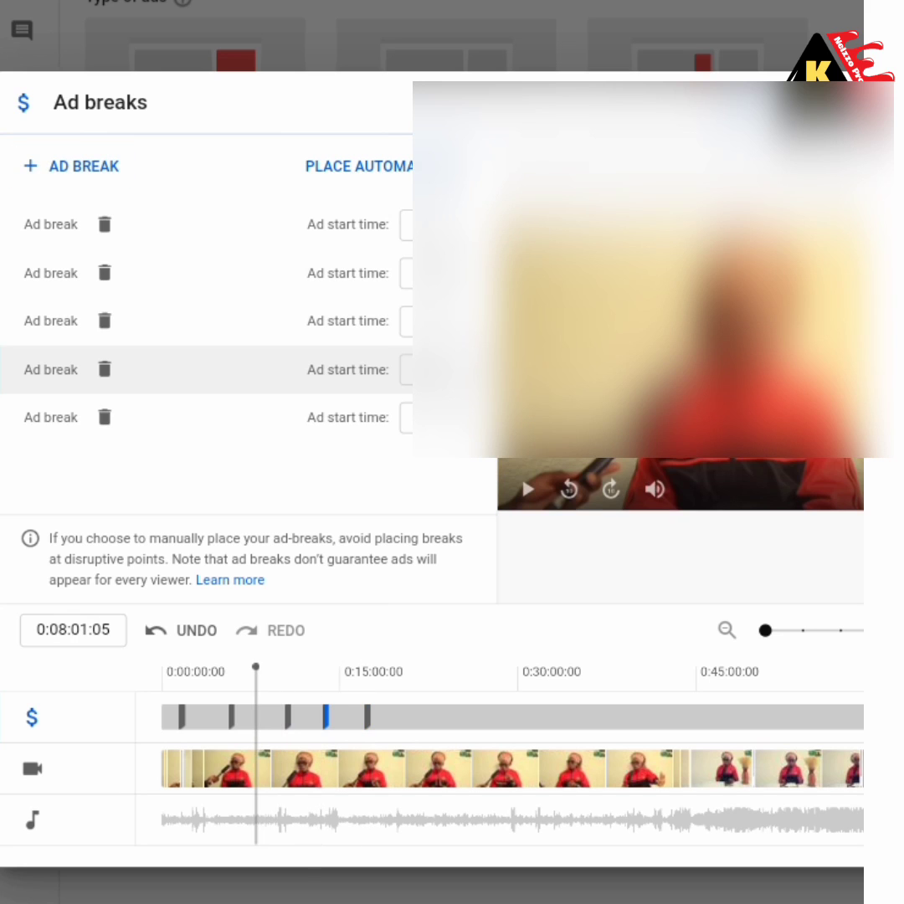
left_click(87, 166)
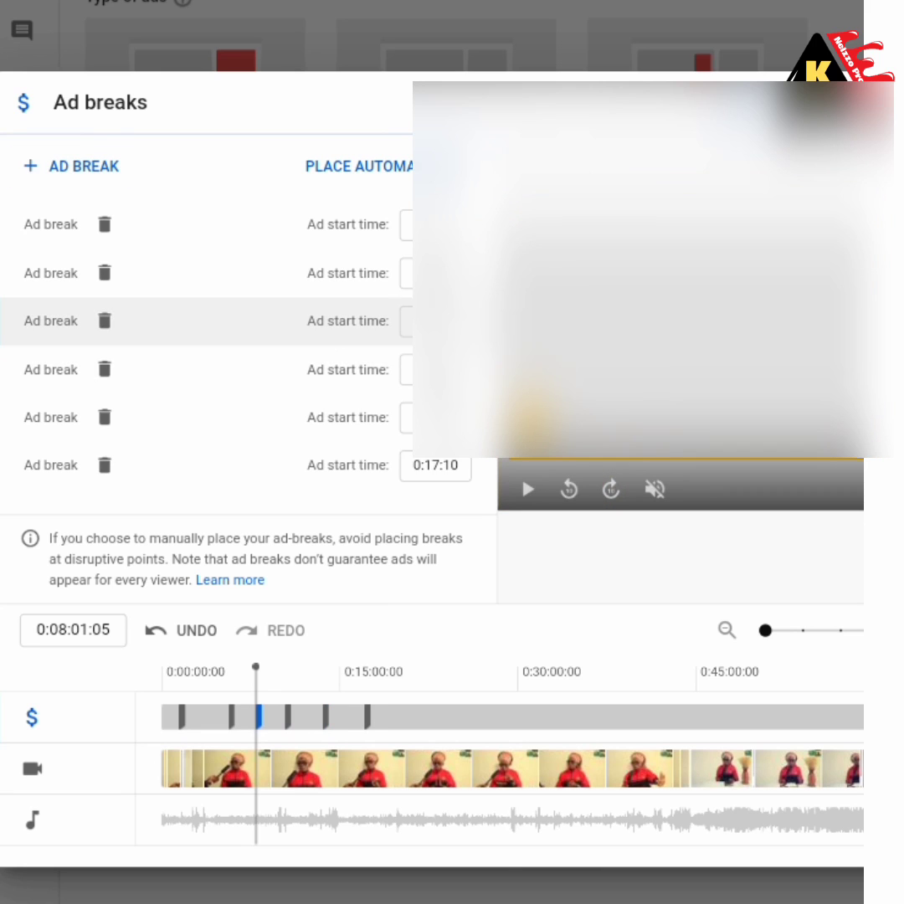
Add an ad break at about 0:04:13, between the first two breaks on the timeline
scroll(432, 536, "right", 1)
left_click(156, 669)
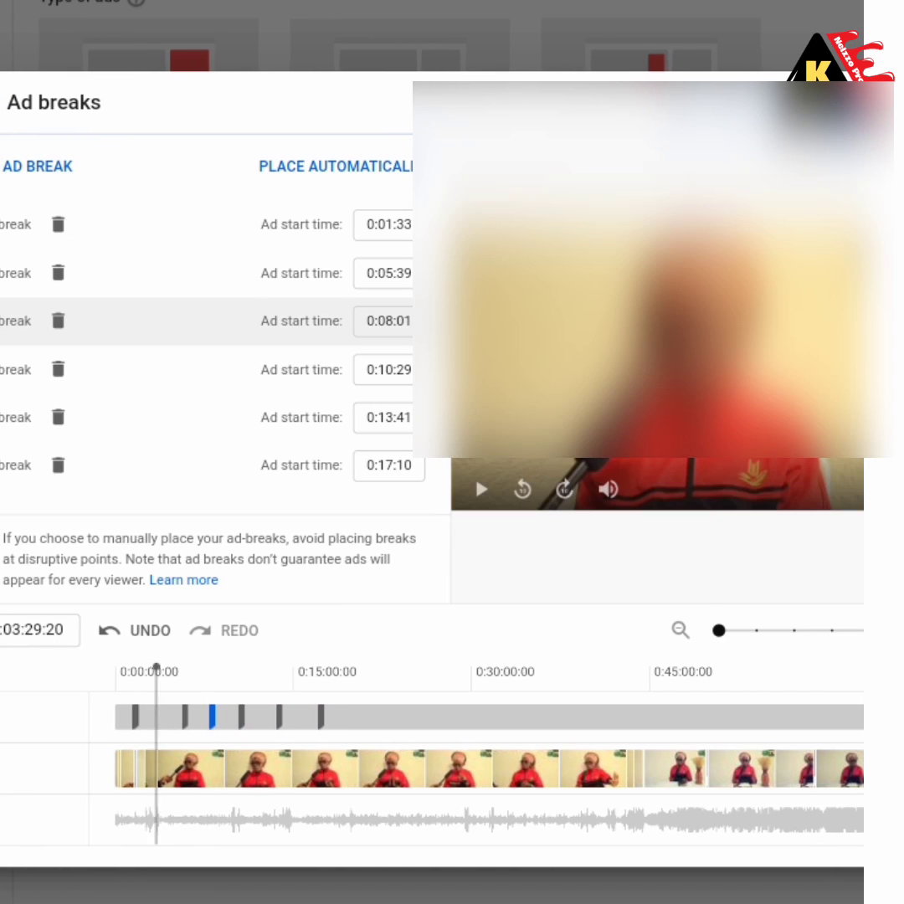
mouse_move(157, 667)
left_mouse_down()
mouse_move(138, 668)
mouse_move(183, 667)
mouse_move(164, 668)
left_mouse_up()
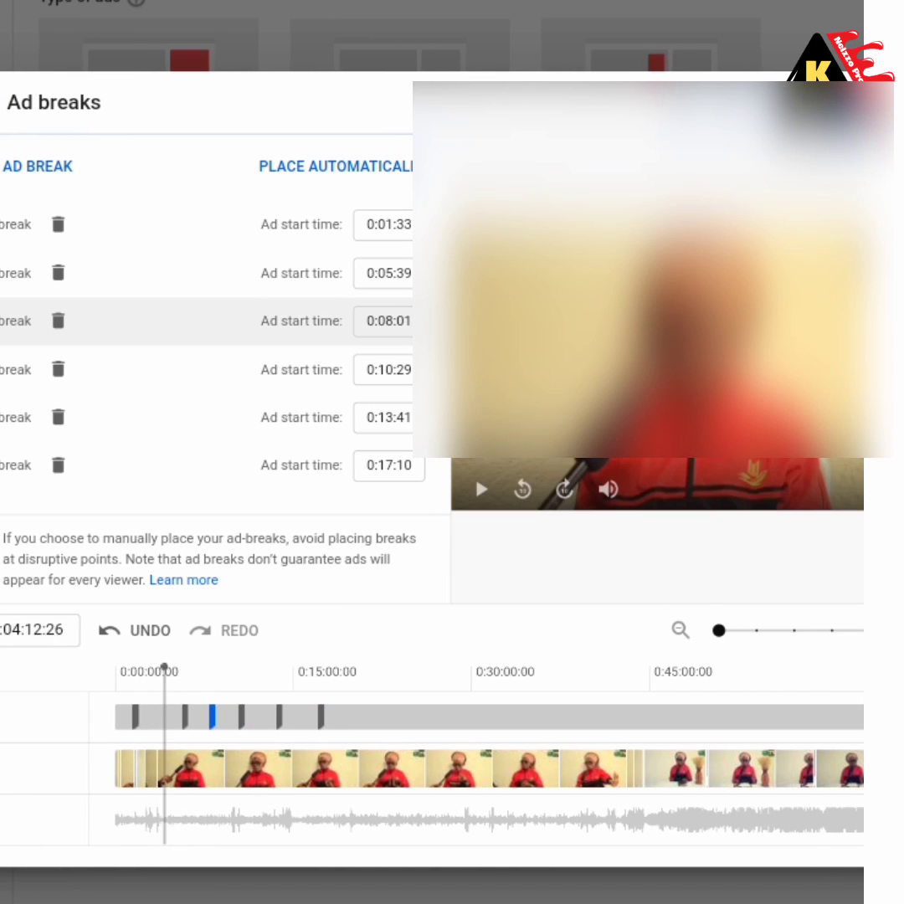
left_click(51, 163)
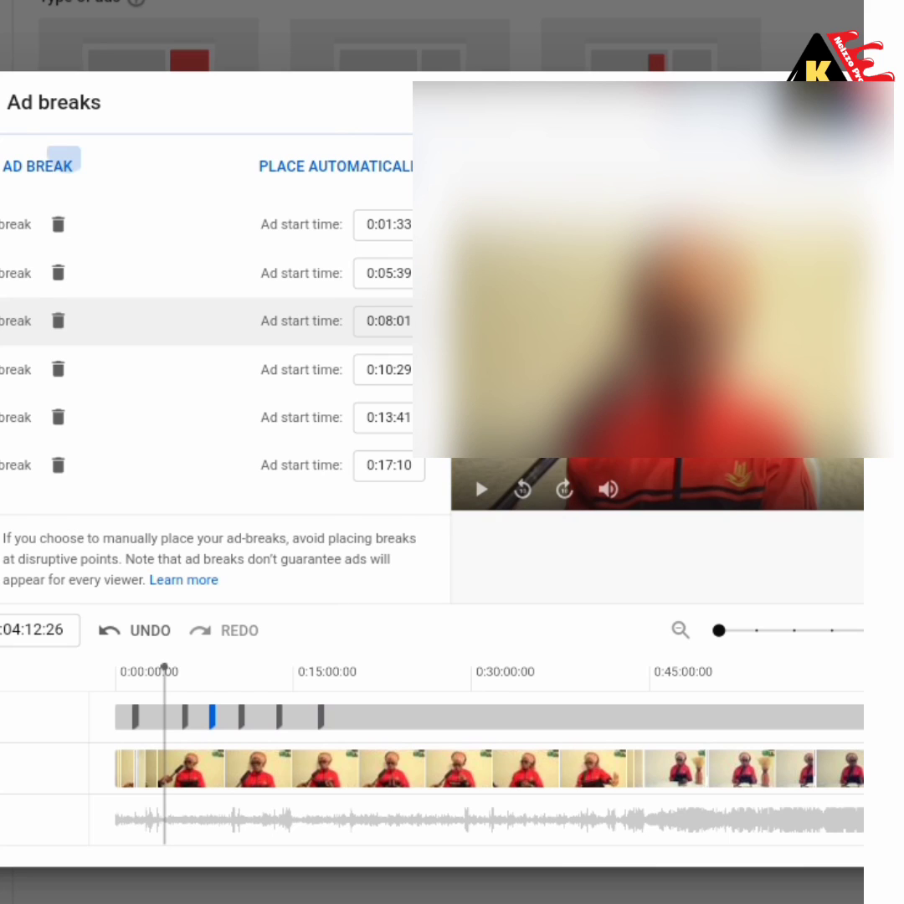
Add five ad breaks at roughly even intervals after the 0:17:10 break, the last at about 0:35:35
mouse_move(164, 667)
left_mouse_down()
mouse_move(560, 667)
mouse_move(525, 667)
mouse_move(537, 667)
left_mouse_up()
left_click(50, 163)
left_click(38, 166)
left_click(51, 166)
left_click(37, 165)
left_click(38, 166)
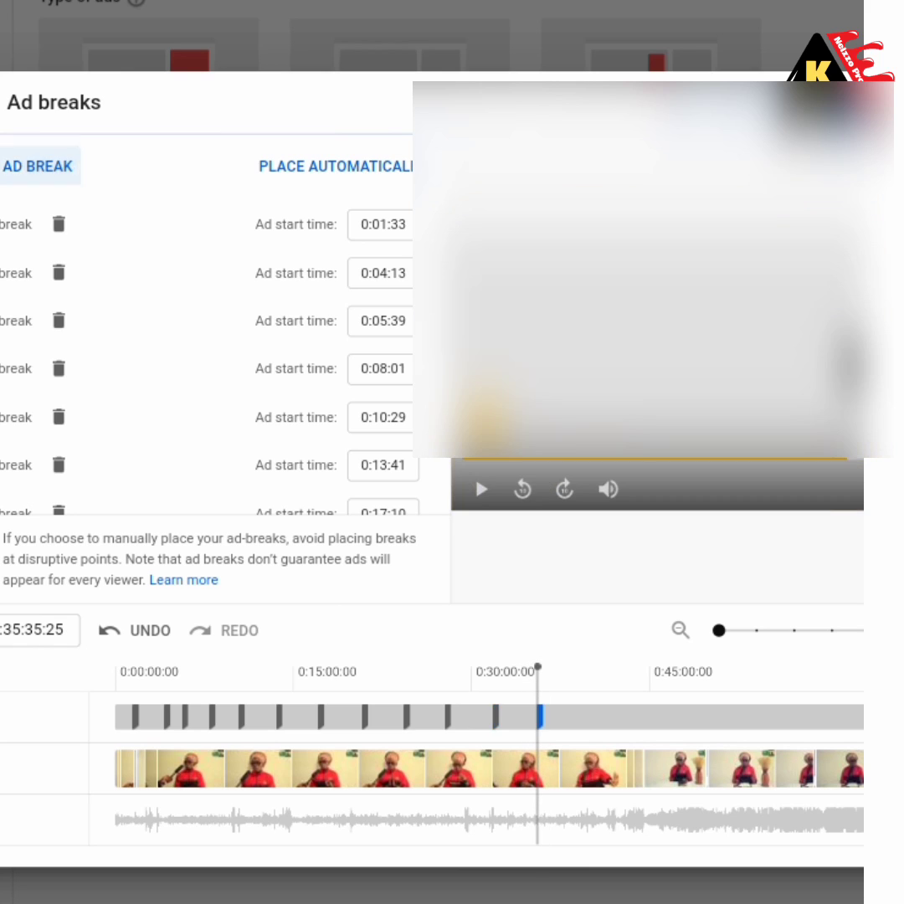
Add five further ad breaks at roughly even intervals along the timeline, the last at about 0:55:01
left_click(569, 670)
mouse_move(570, 668)
left_mouse_down()
mouse_move(787, 667)
mouse_move(768, 667)
left_mouse_up()
left_click(38, 166)
left_click(37, 166)
left_click(38, 166)
left_click(38, 166)
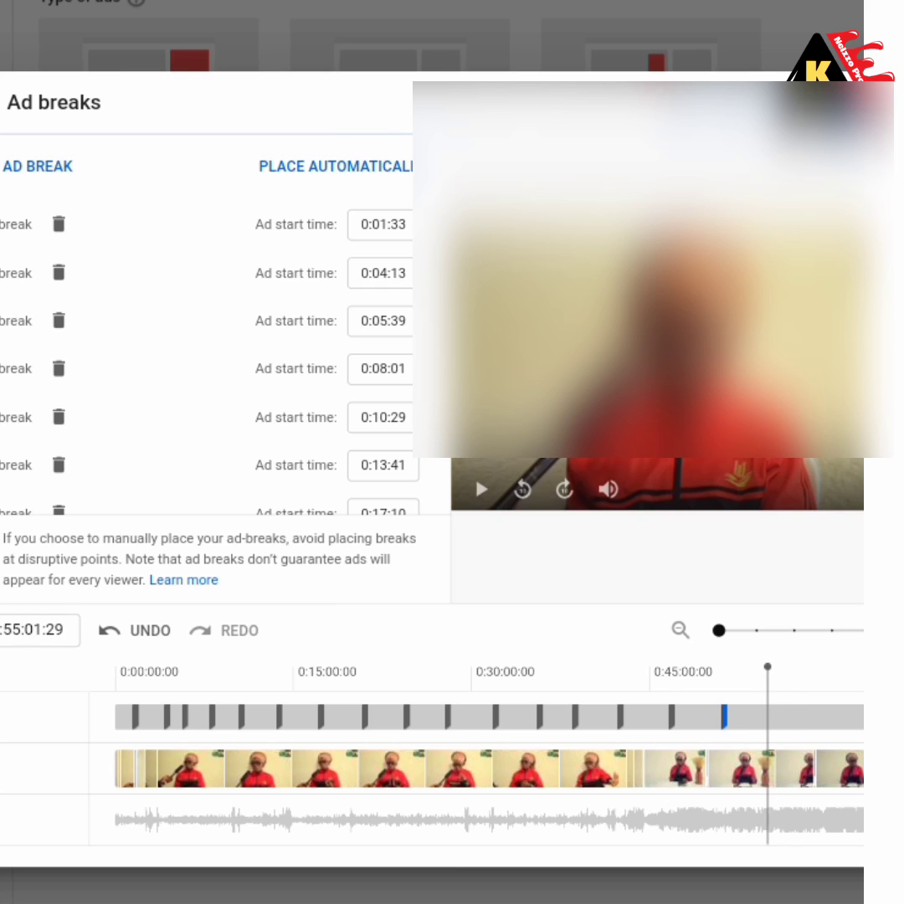
left_click(38, 166)
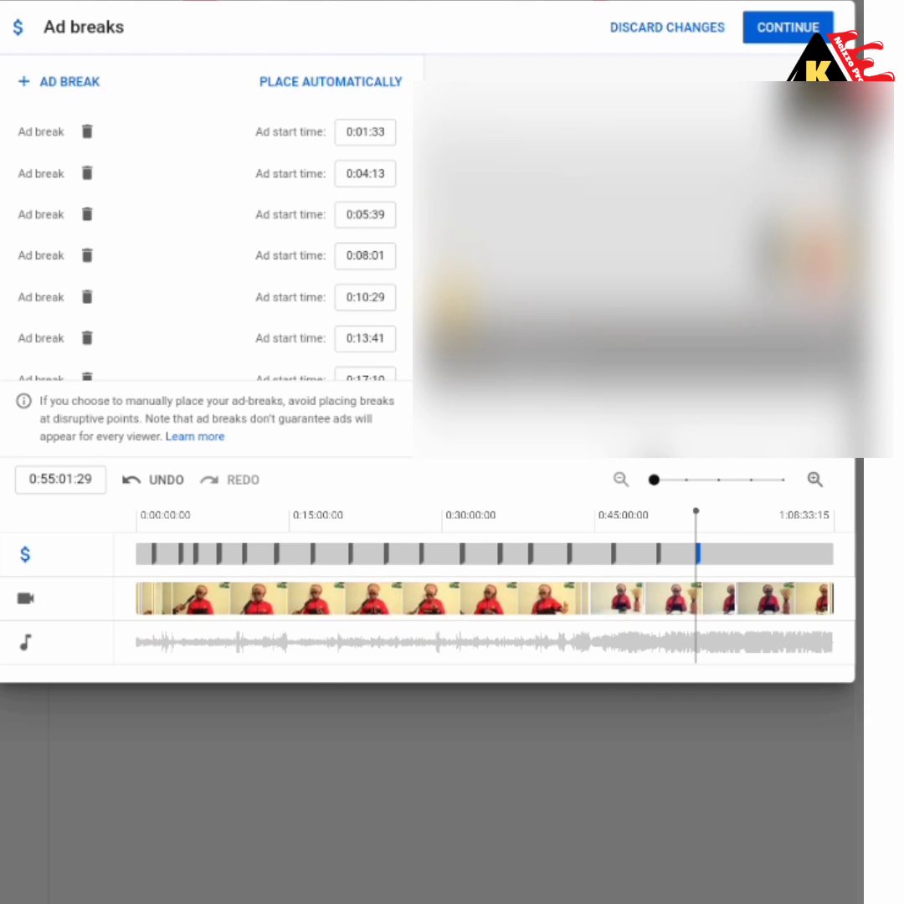
Add two ad breaks near the end of the video, the last at about 1:03:47, and accept the ad break layout
left_click_drag(695, 511, 785, 506)
left_click(71, 76)
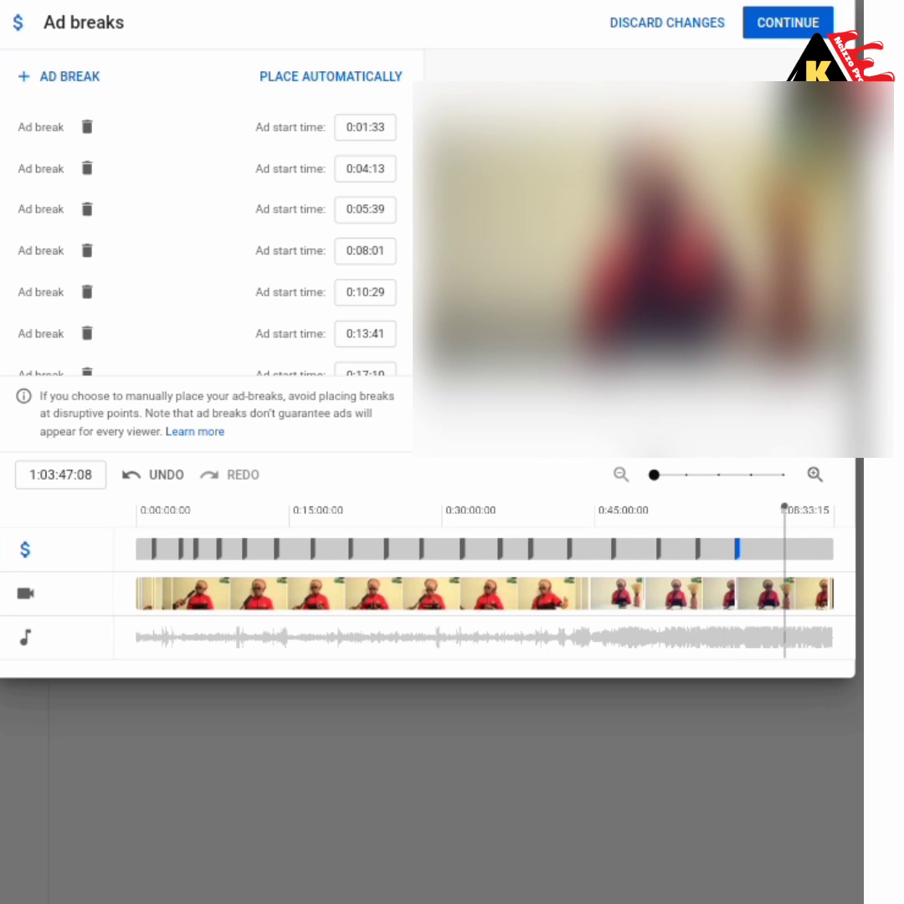
left_click(79, 74)
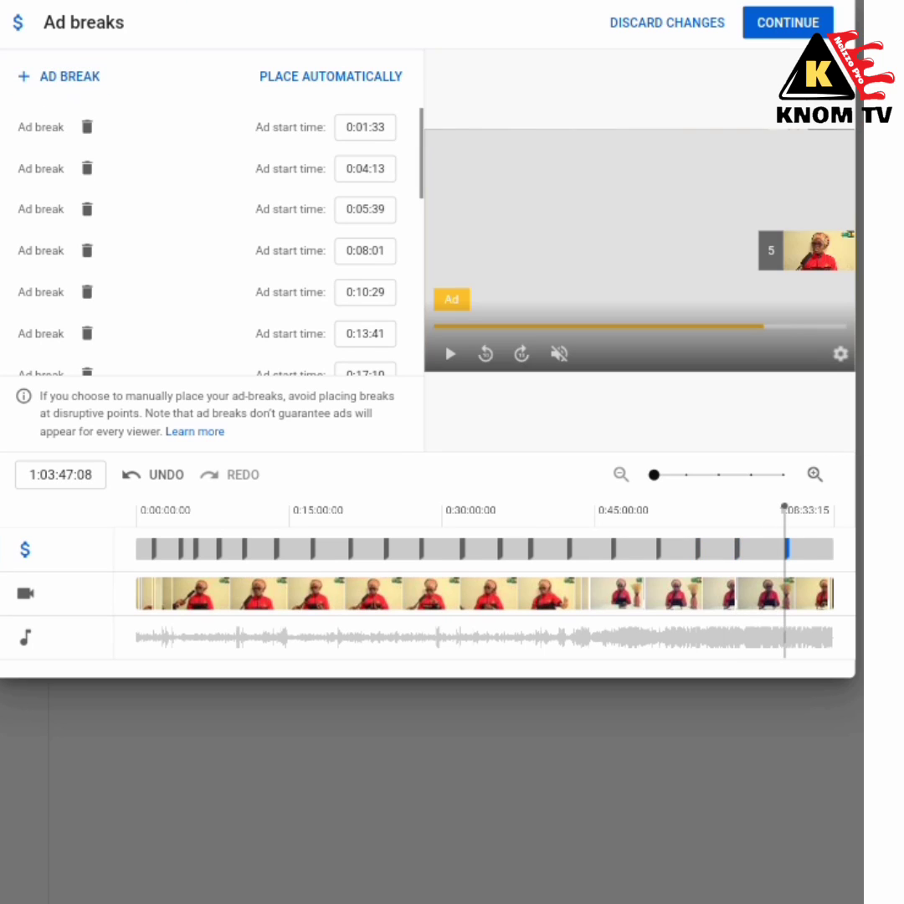
left_click(788, 22)
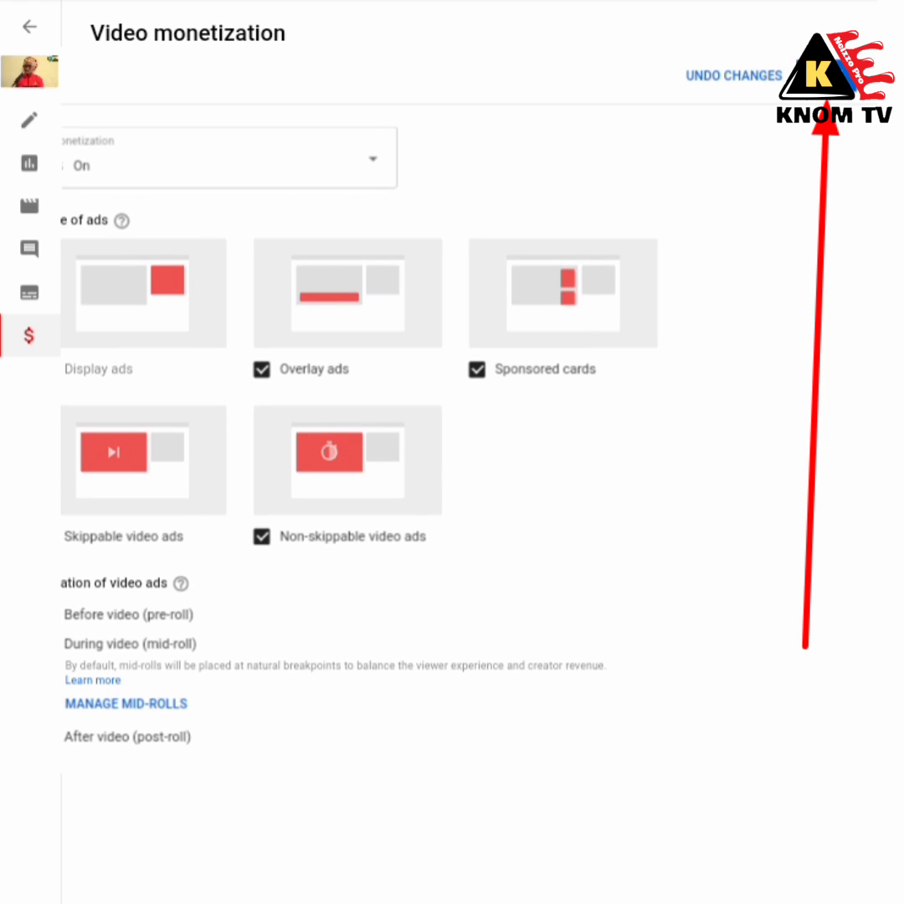
Save the video's monetization settings and return to the channel content list to check the video's Monetization status
left_click(826, 76)
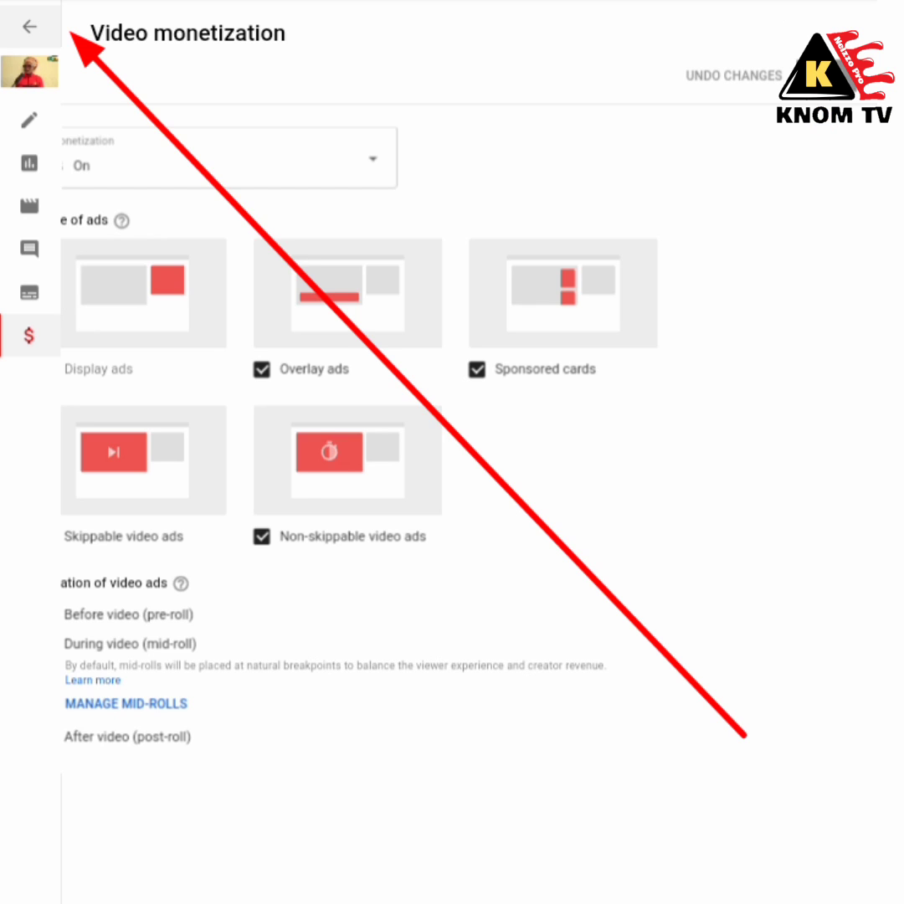
left_click(29, 26)
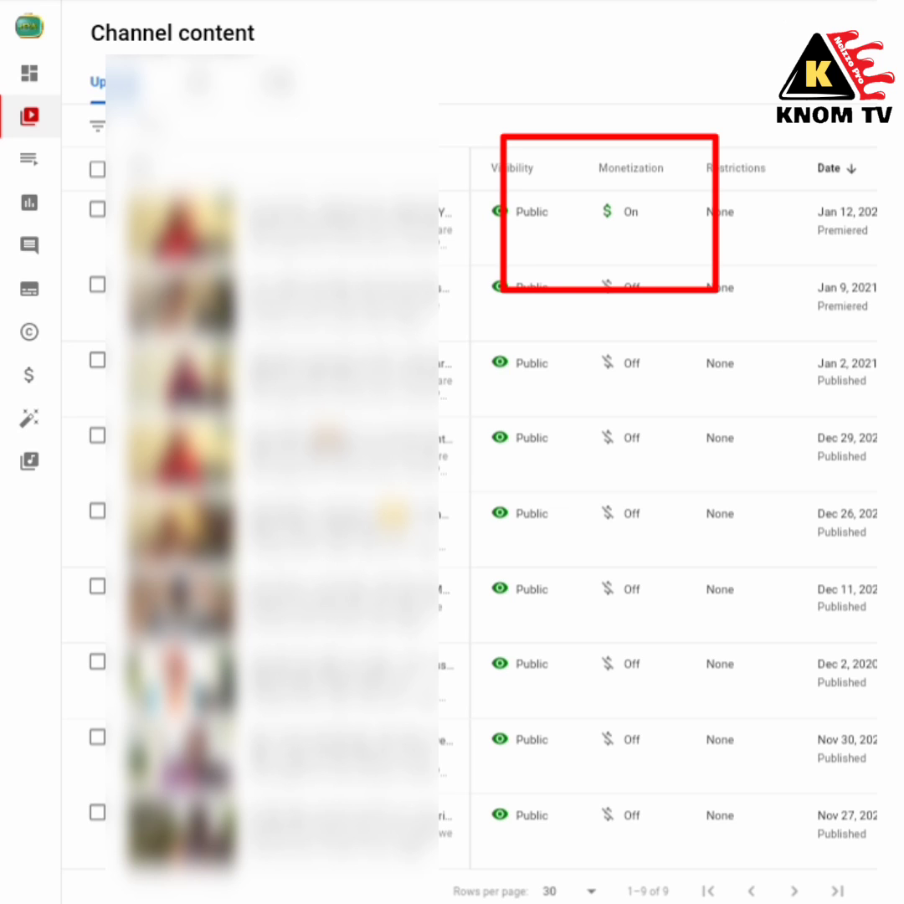
scroll(674, 502, "right", 1)
scroll(674, 502, "left", 1)
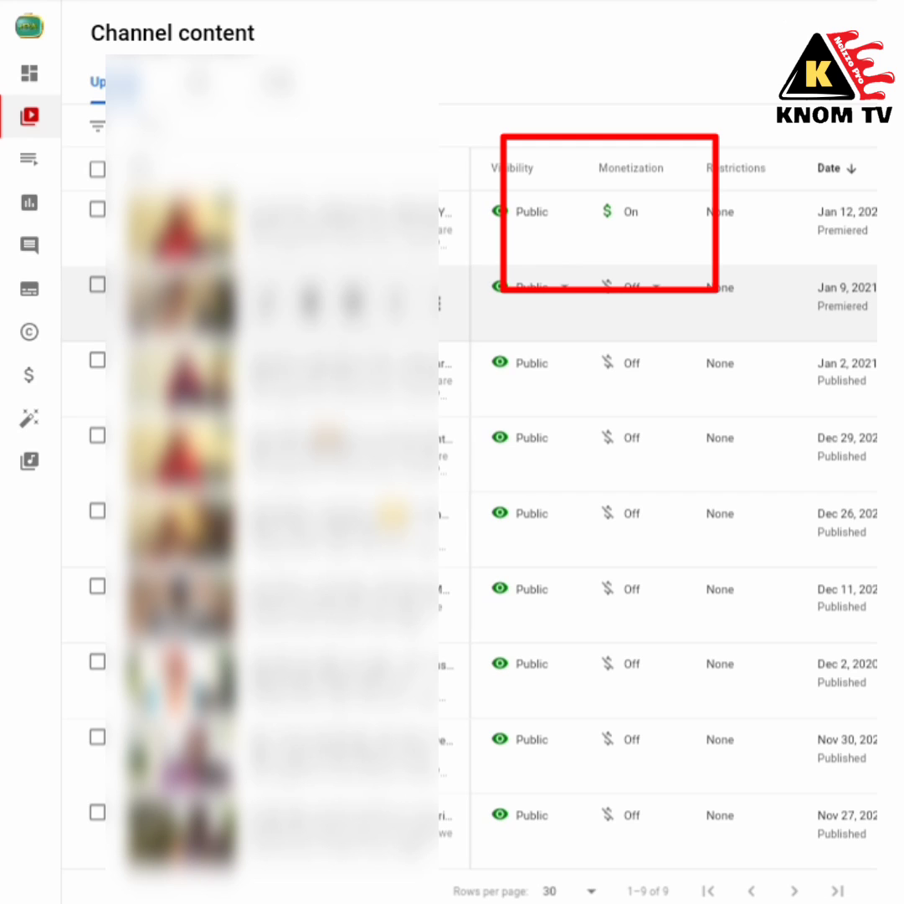
Open the monetization settings of the video premiered Jan 9, 2021 and set Monetization to On
left_click(397, 303)
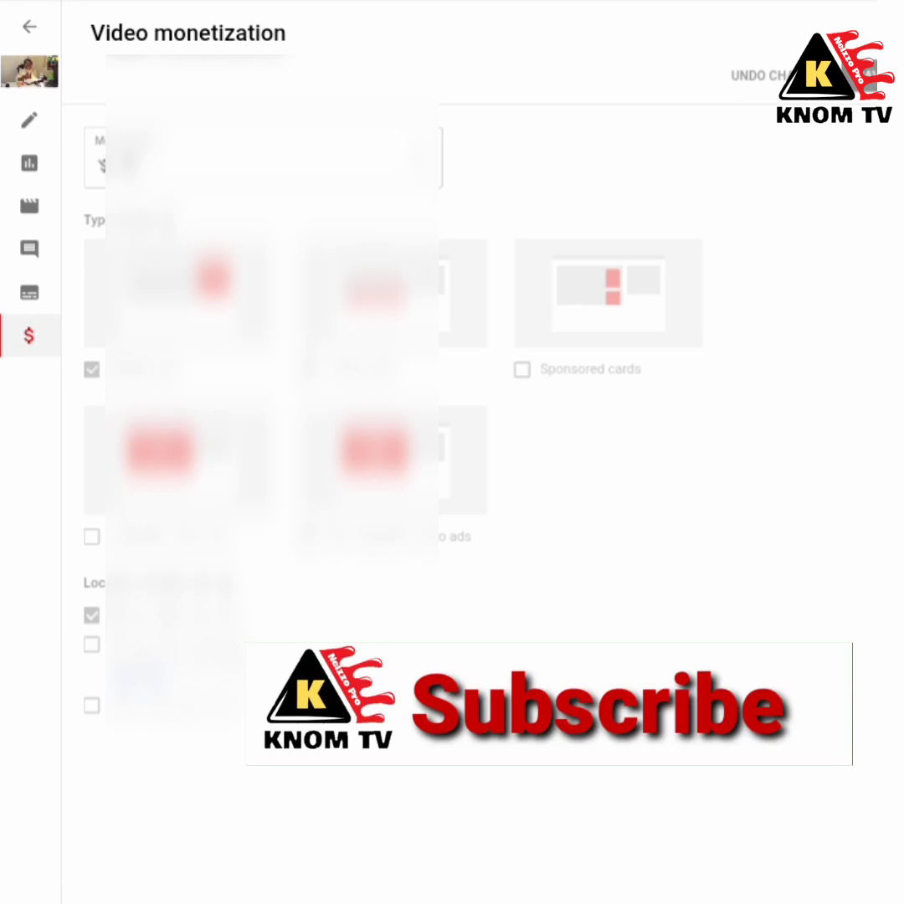
left_click(263, 158)
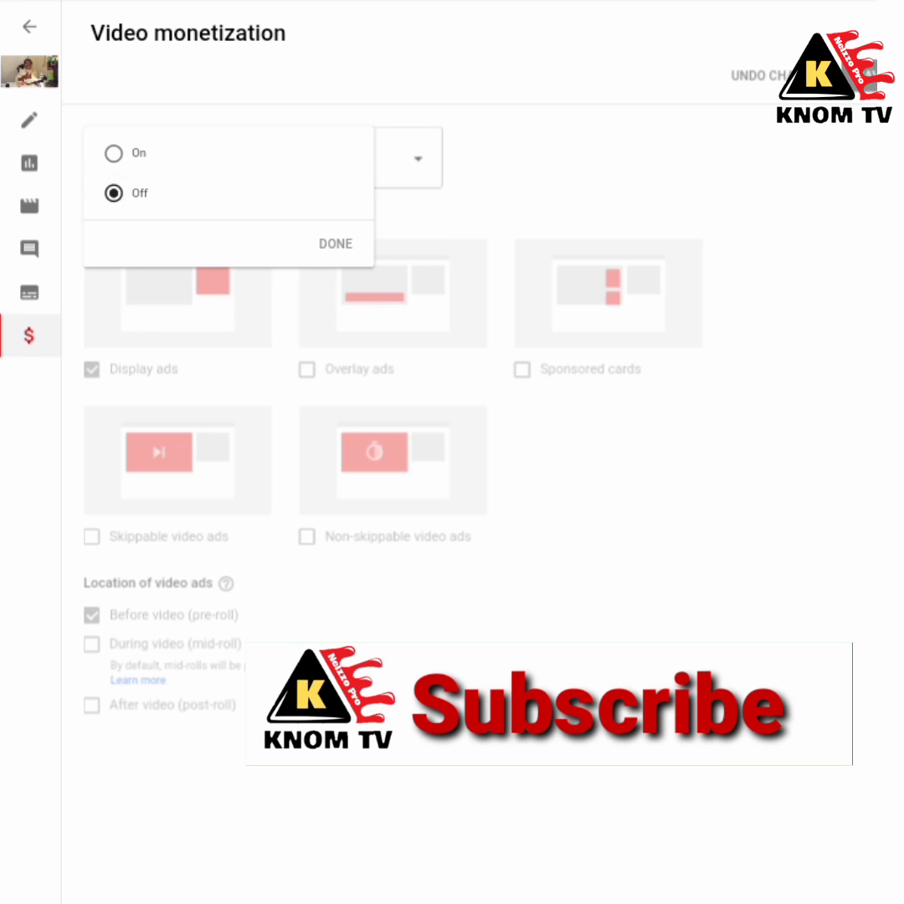
left_click(114, 153)
left_click(336, 244)
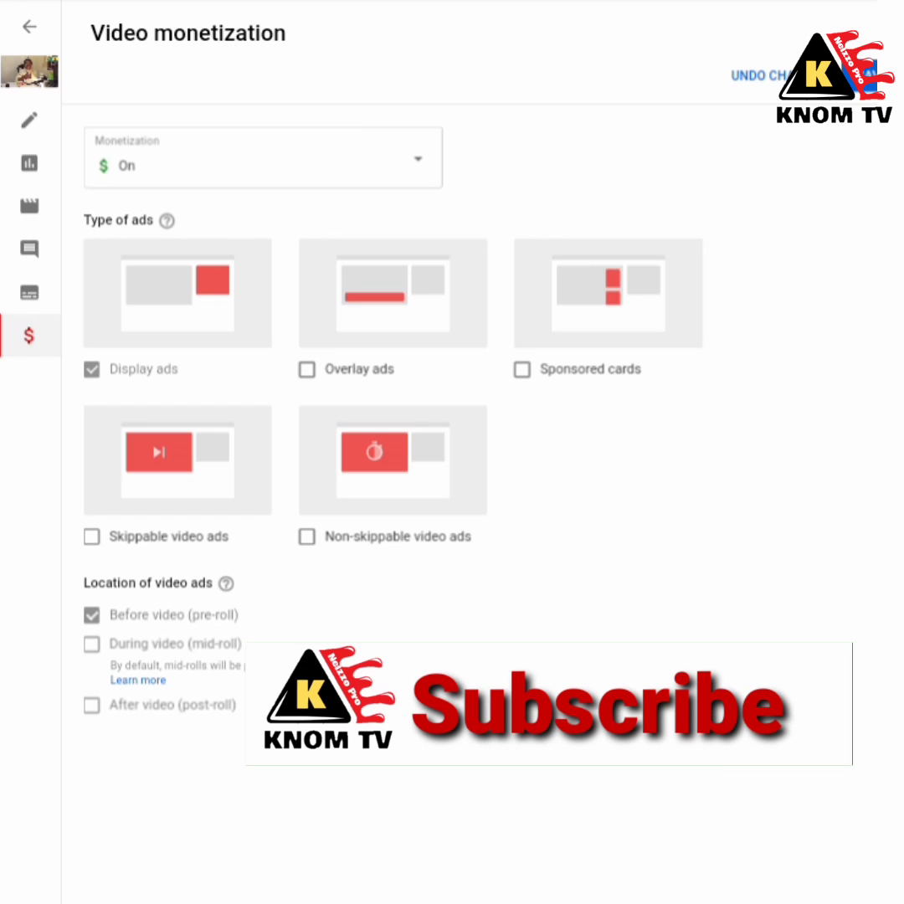
Enable overlay ads, sponsored cards, skippable and non-skippable video ads, plus the During video (mid-roll) and After video (post-roll) locations
left_click(307, 370)
left_click(522, 370)
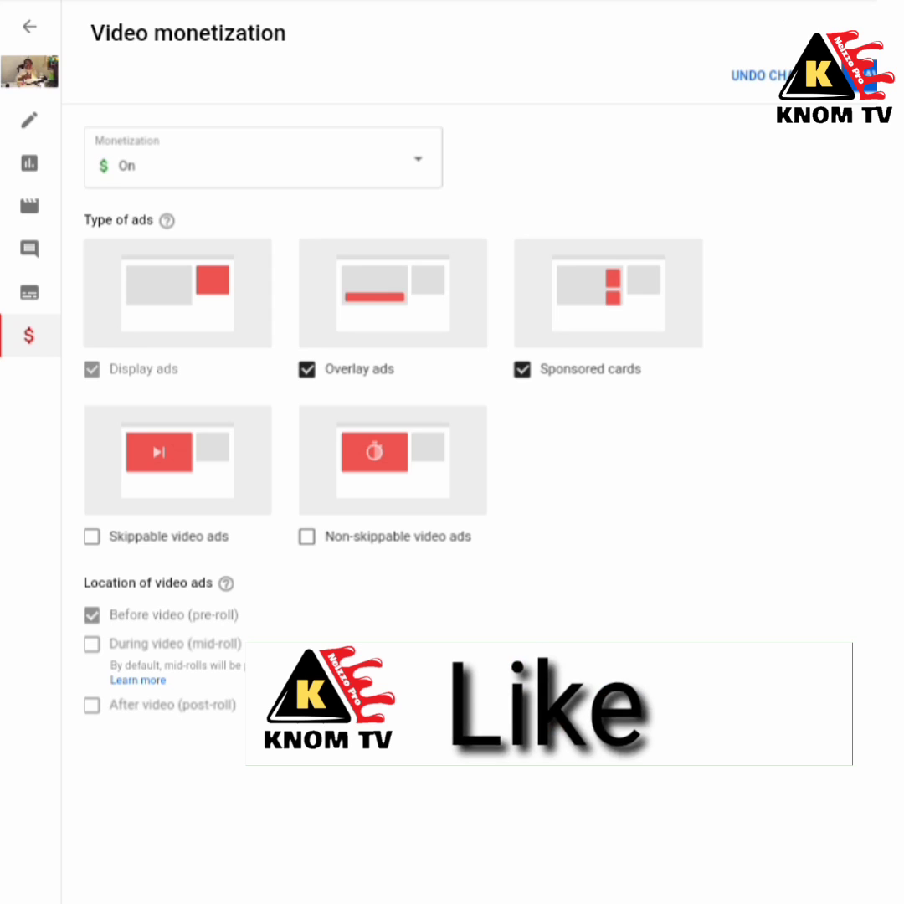
left_click(92, 536)
left_click(307, 537)
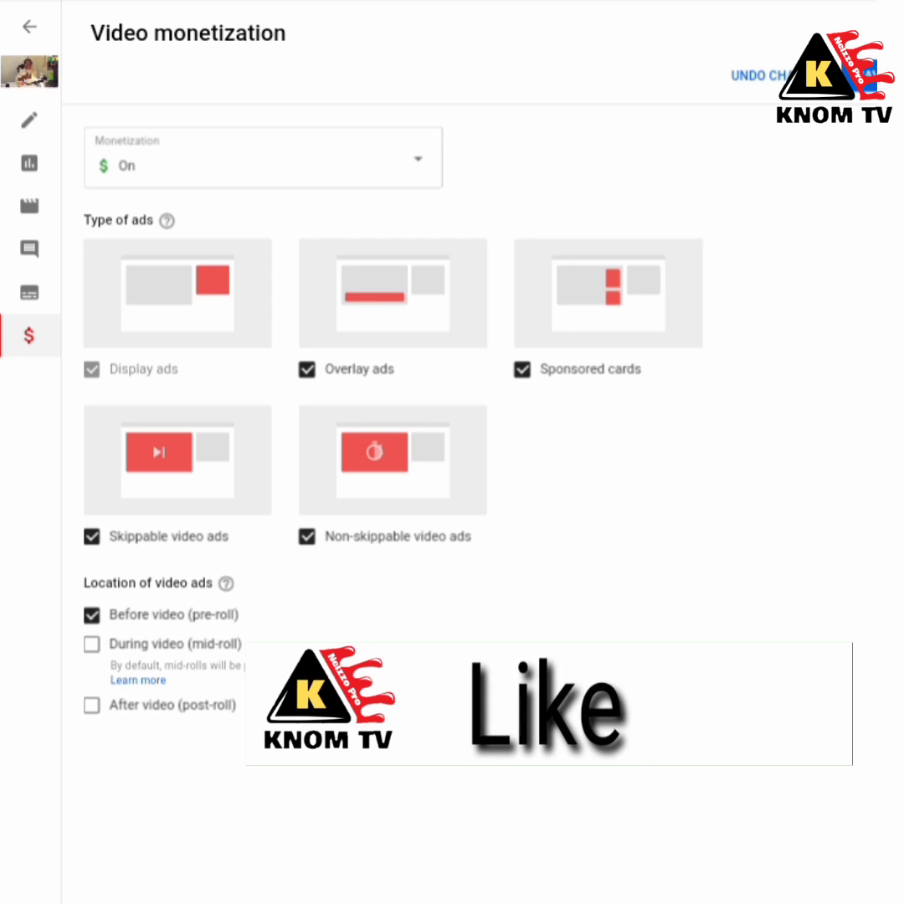
left_click(92, 644)
left_click(92, 738)
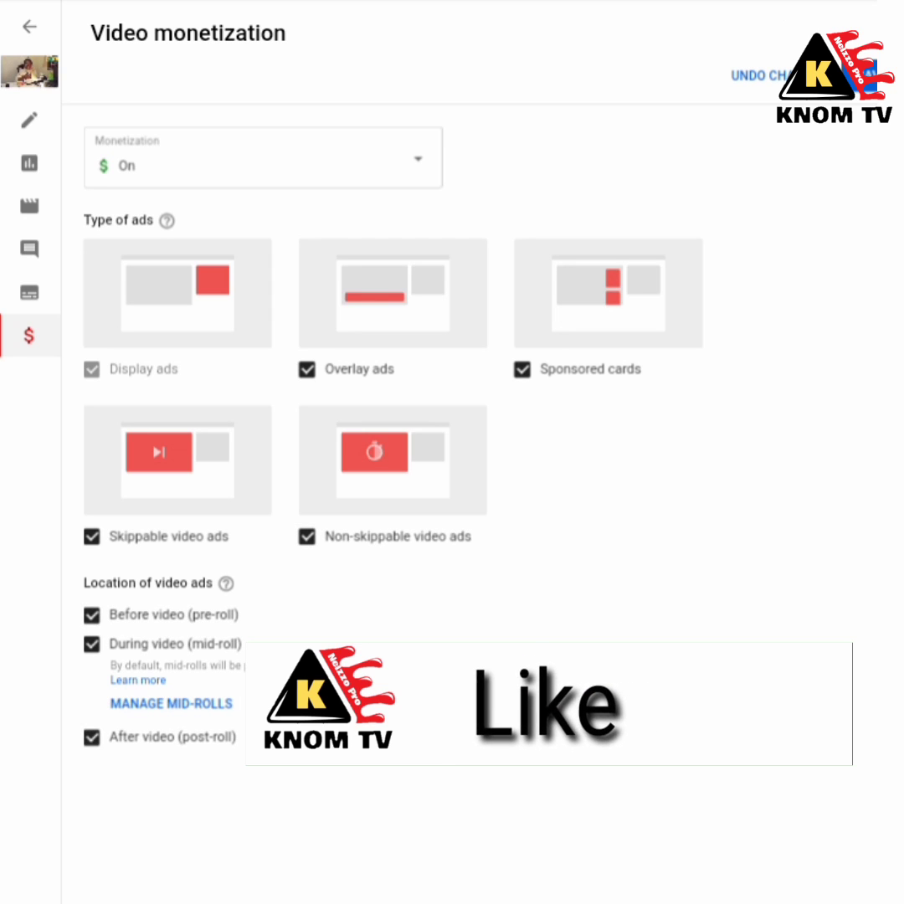
Open the mid-roll manager and add ad breaks at about 01:22, 02:29 and 03:48
left_click(172, 704)
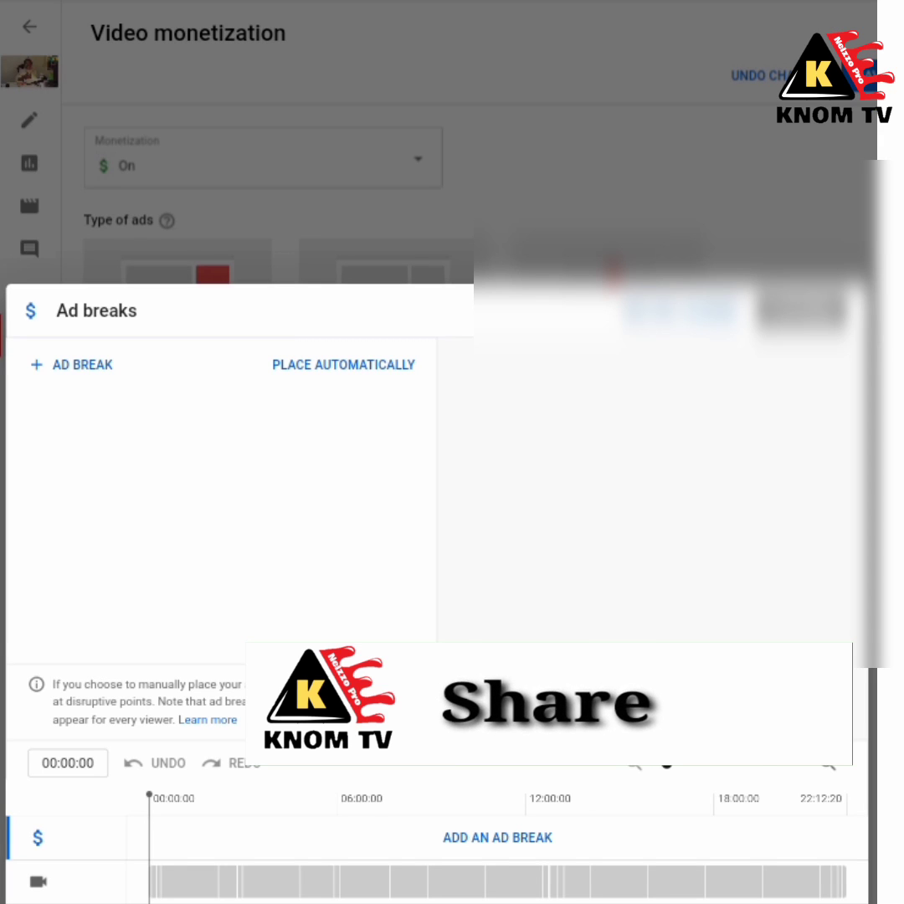
left_click_drag(149, 795, 192, 795)
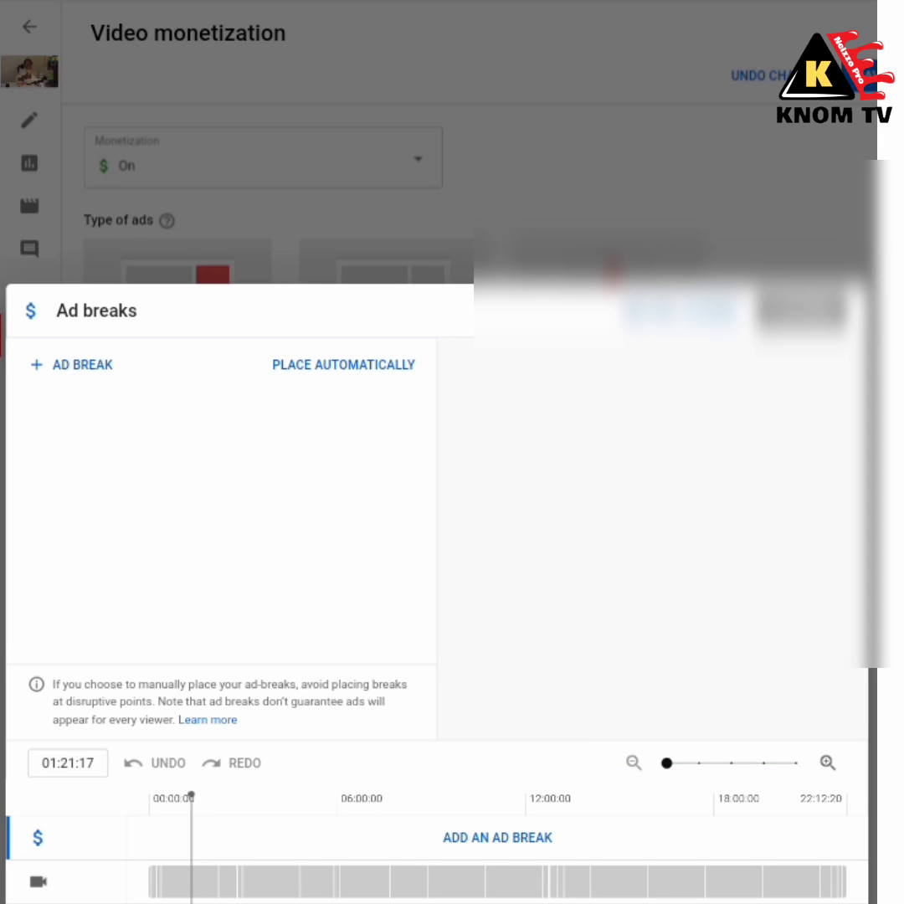
left_click(72, 365)
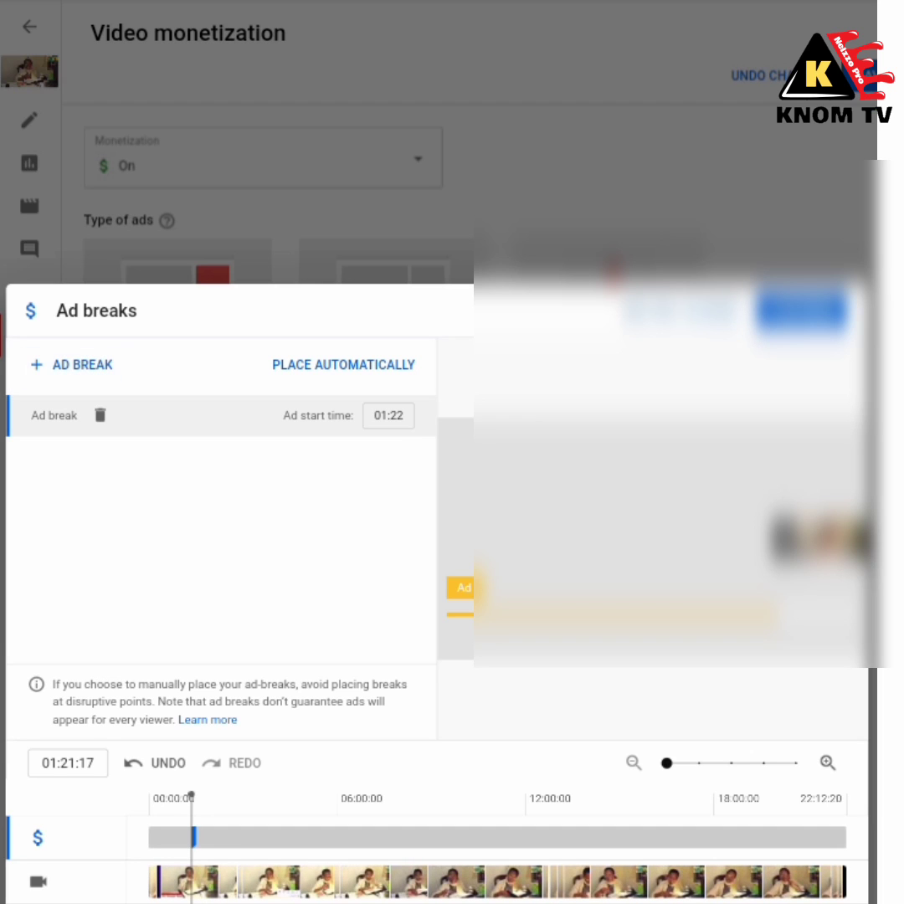
left_click(226, 797)
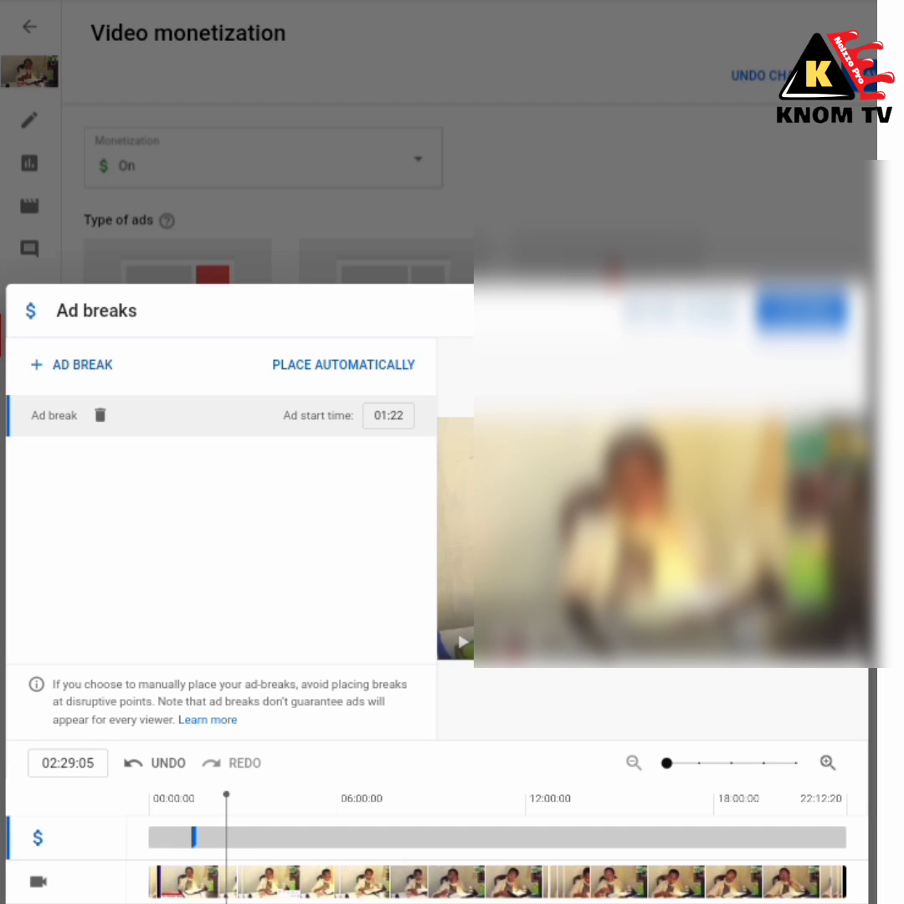
left_click(101, 364)
left_click_drag(226, 795, 268, 795)
left_click(71, 365)
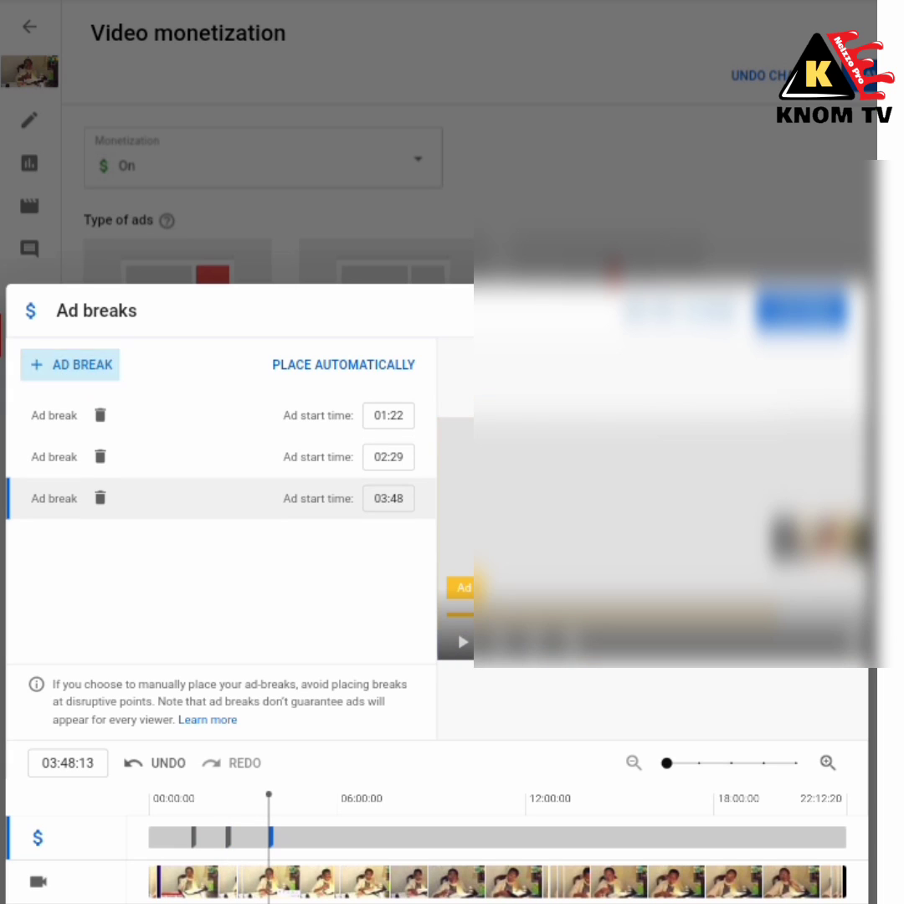
Add six ad breaks at roughly even intervals, including 05:29, 07:16, 08:31 and 10:11, the last shortly after 13 minutes
left_click(302, 797)
left_click_drag(303, 795, 321, 795)
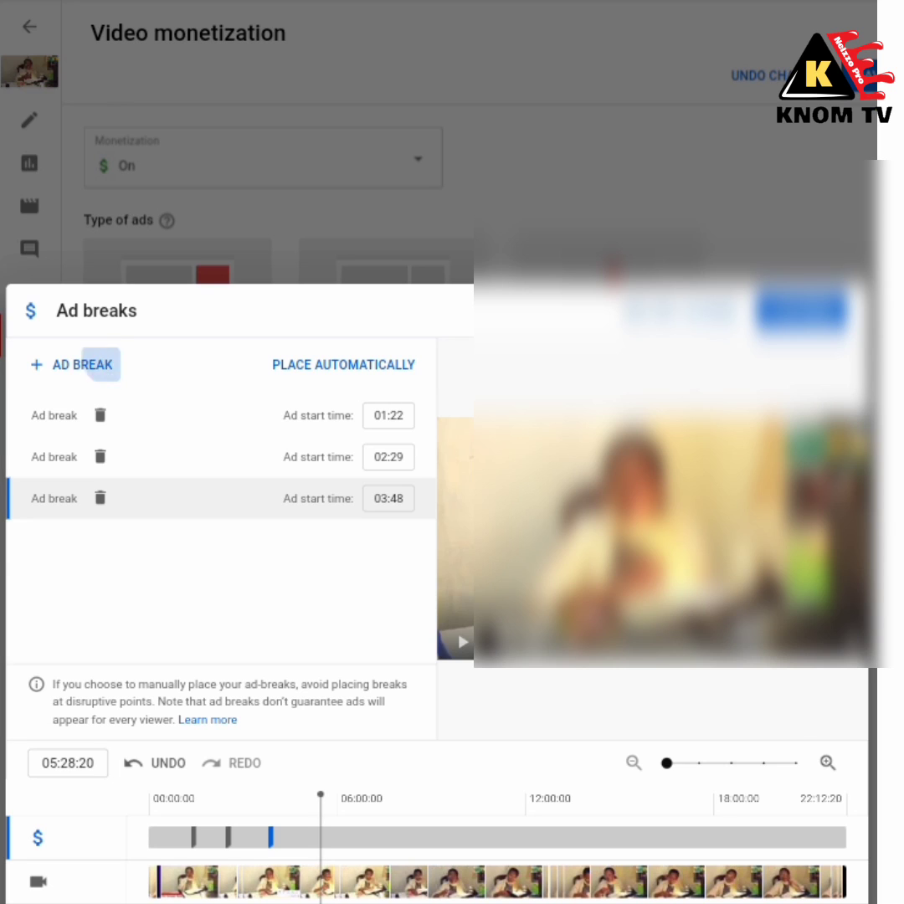
left_click(82, 364)
left_click(386, 797)
mouse_move(386, 795)
left_mouse_down()
mouse_move(378, 796)
mouse_move(645, 795)
mouse_move(600, 796)
left_mouse_up()
left_click(81, 365)
left_click(81, 364)
left_click(81, 364)
left_click(81, 364)
left_click(82, 364)
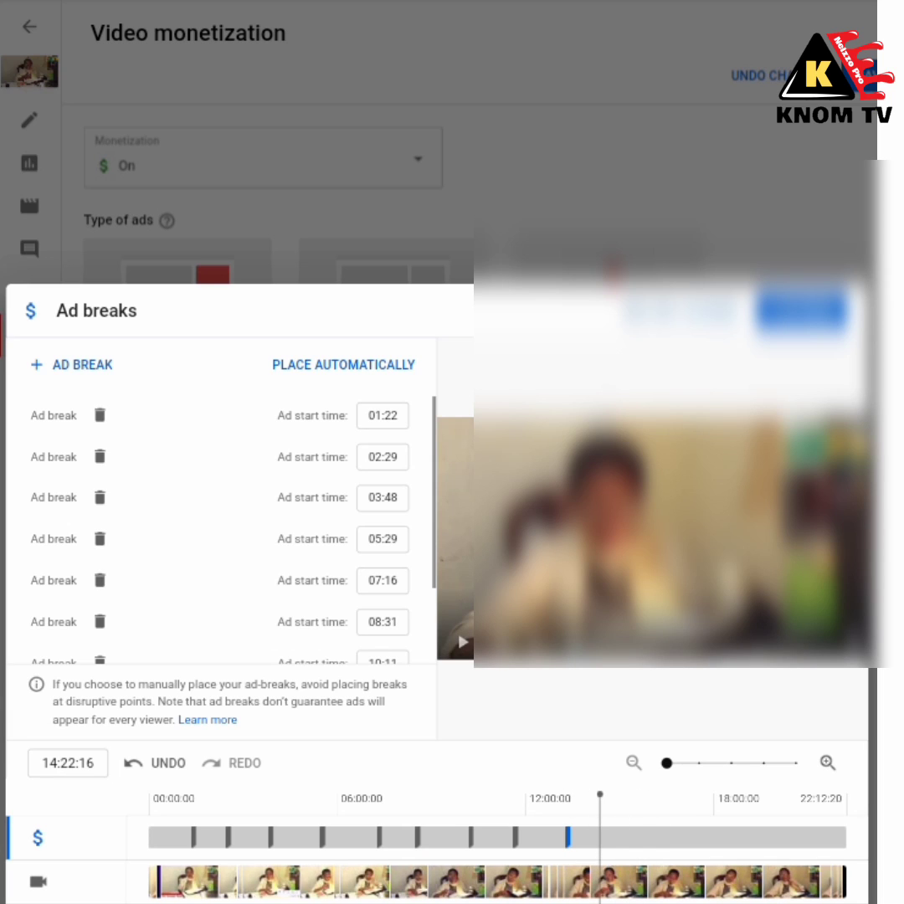
Add four more ad breaks at roughly even intervals toward the video's end, the last at about 20:12
left_click_drag(601, 796, 675, 796)
left_click(92, 369)
left_click(102, 364)
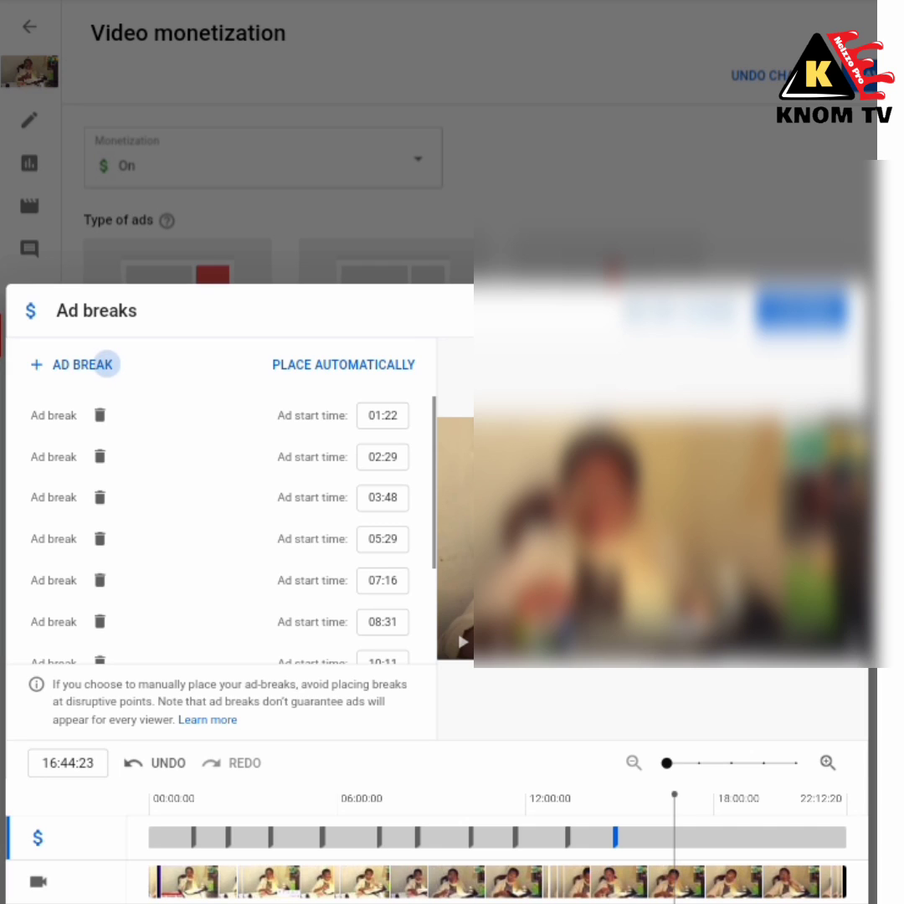
left_click_drag(675, 796, 783, 795)
left_click(85, 365)
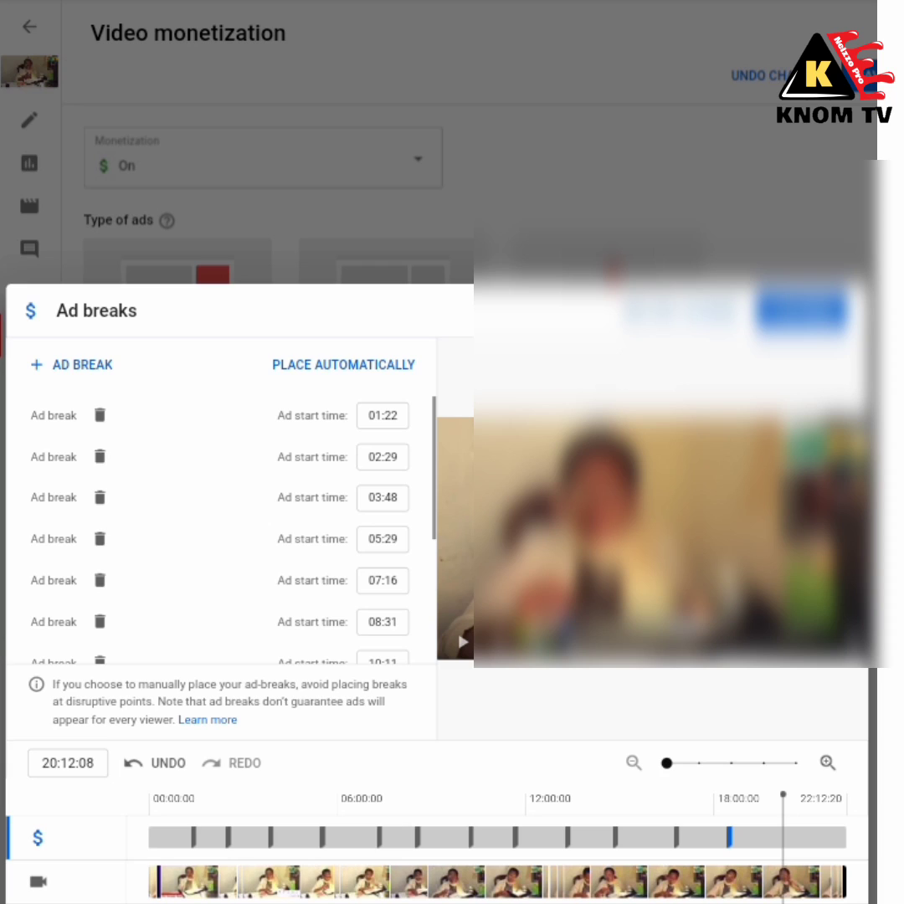
left_click(84, 365)
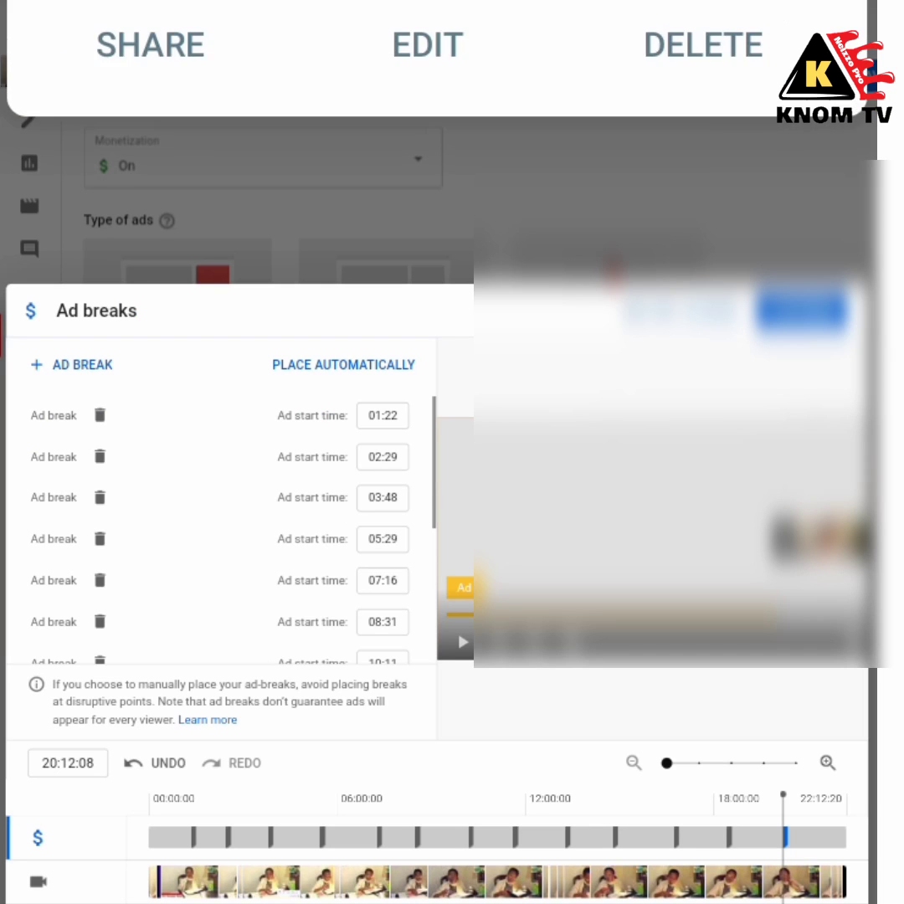
Accept the ad break layout, then save the video's monetization settings and return to the channel content list
left_click(802, 310)
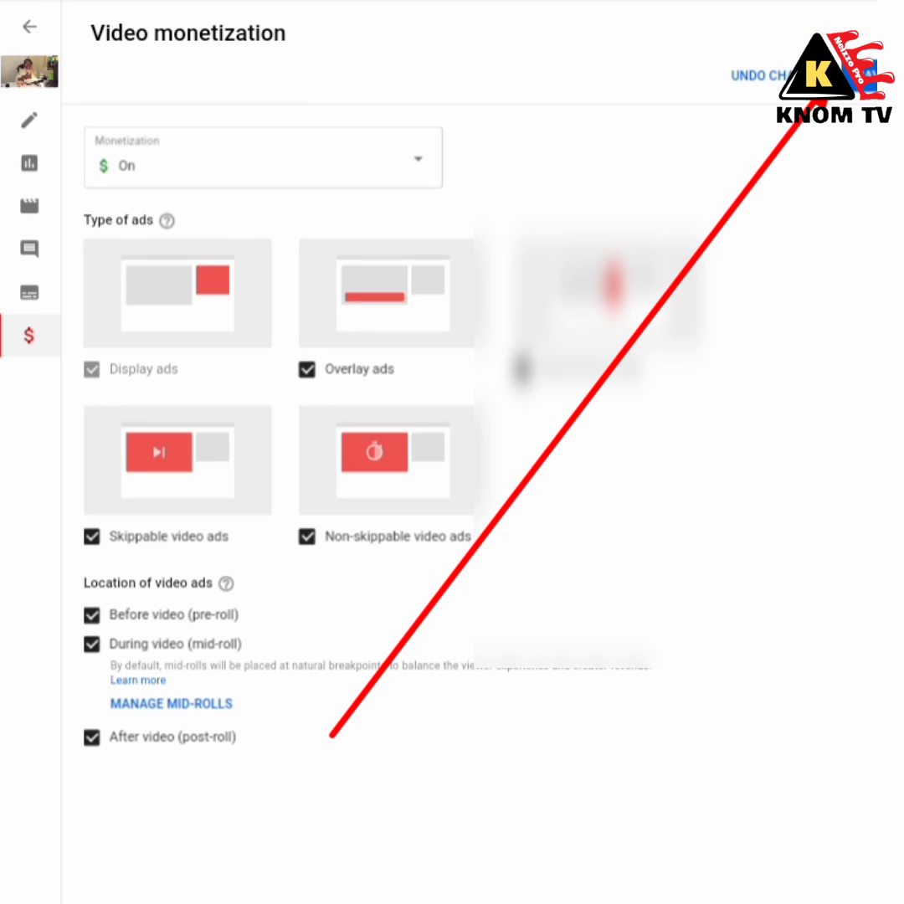
scroll(478, 435, "right", 1)
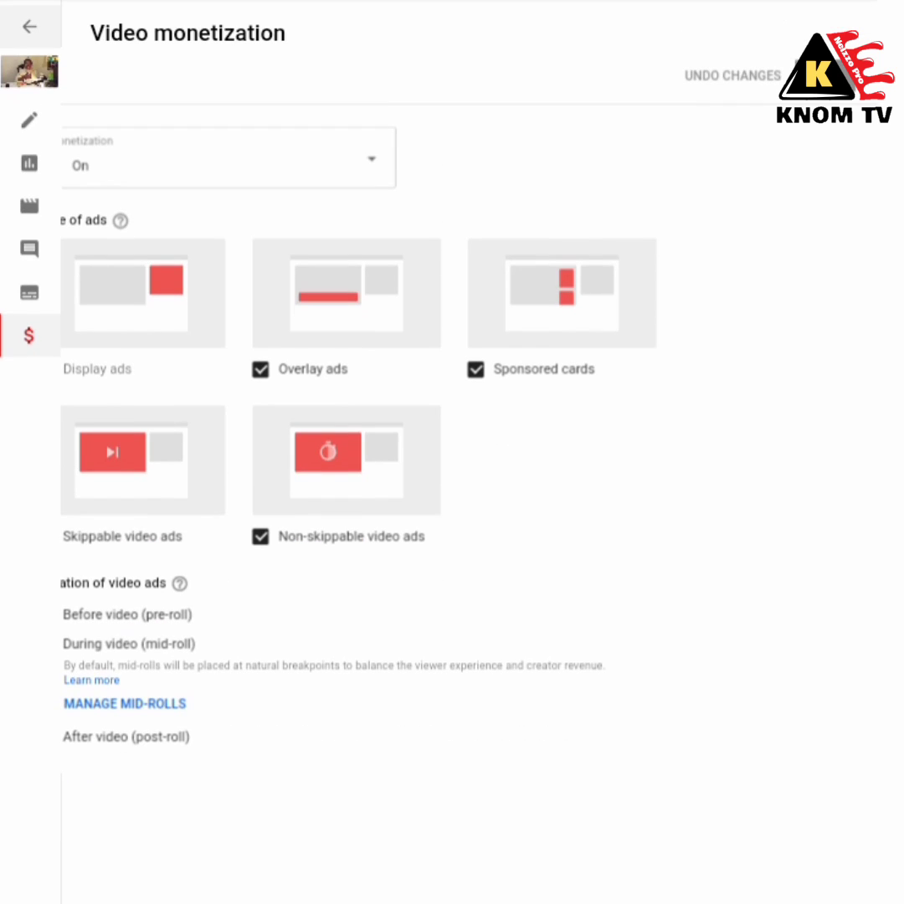
left_click(30, 26)
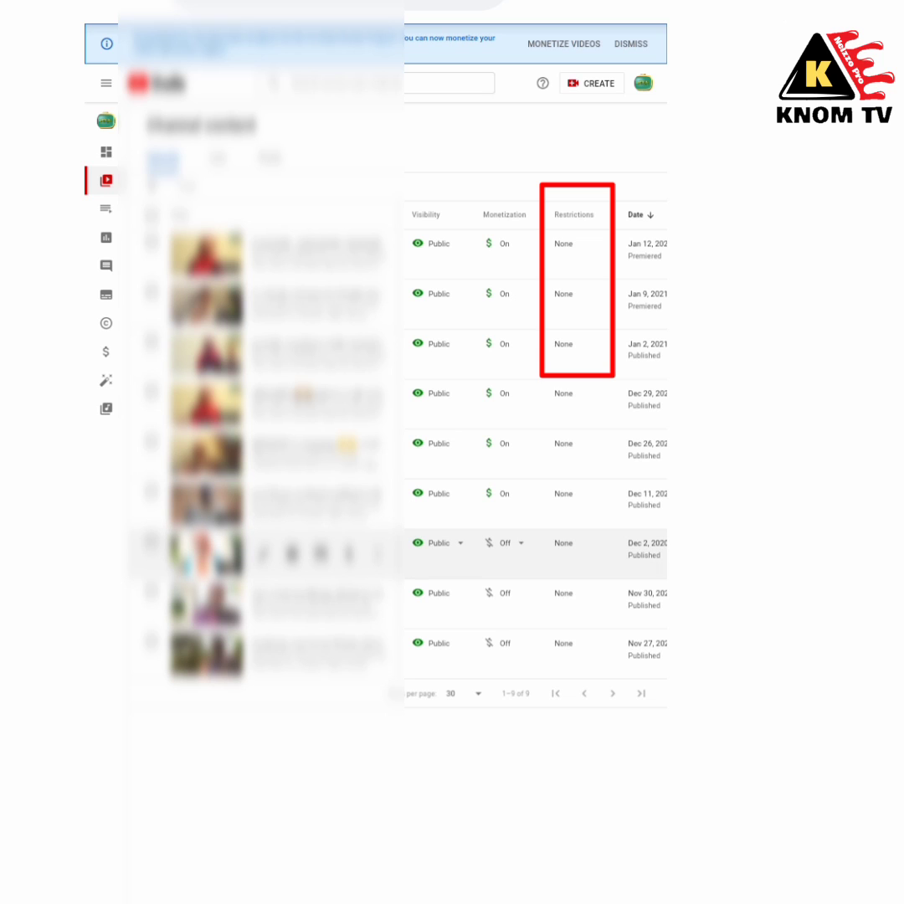
Open the monetization settings of the video published Dec 2, 2020
left_click(349, 554)
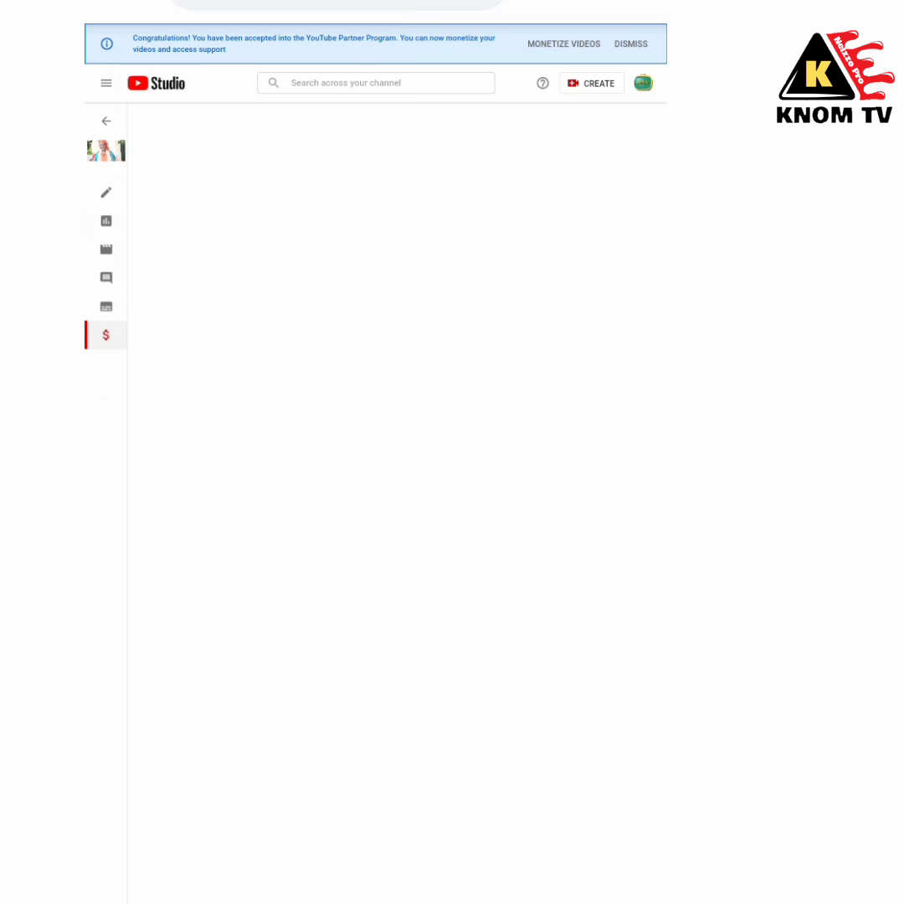